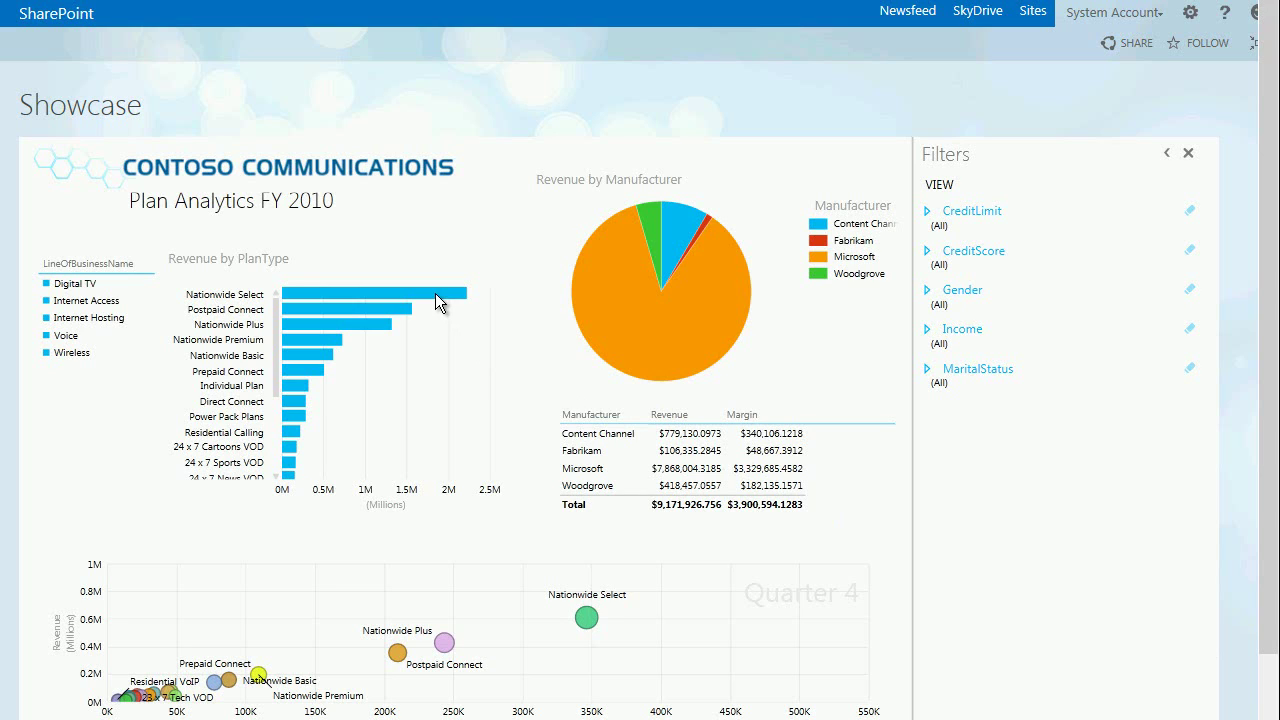
Drill the Revenue by PlanType chart into Nationwide Select and highlight the Nationwide Select - 4000 plan
{"action": "left_click", "coordinate": [435, 293]}
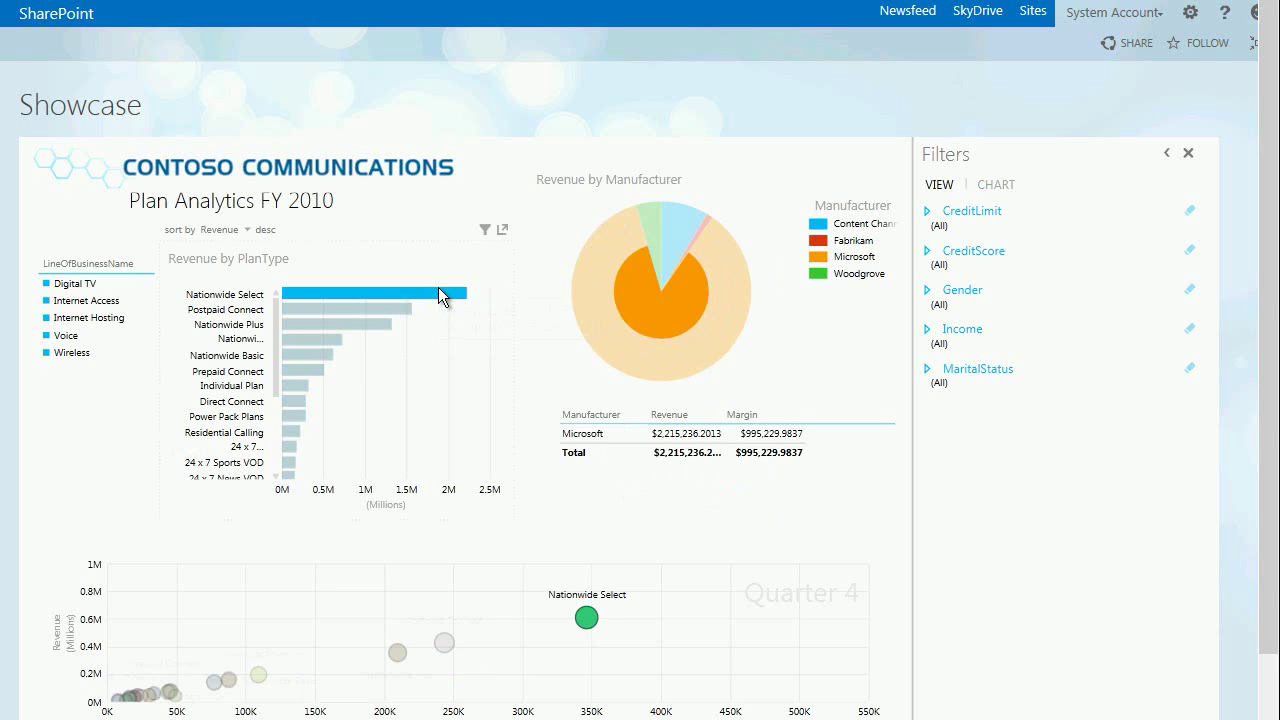
{"action": "double_click", "coordinate": [438, 290]}
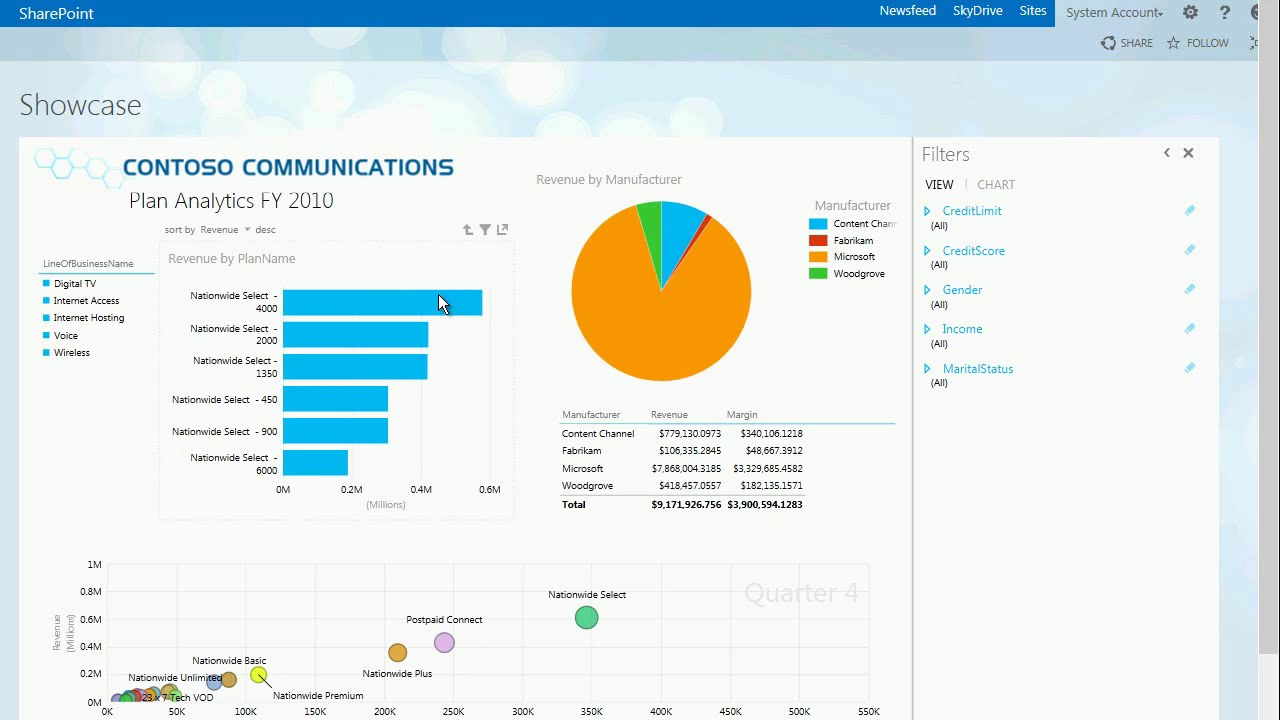
{"action": "mouse_move", "coordinate": [438, 294]}
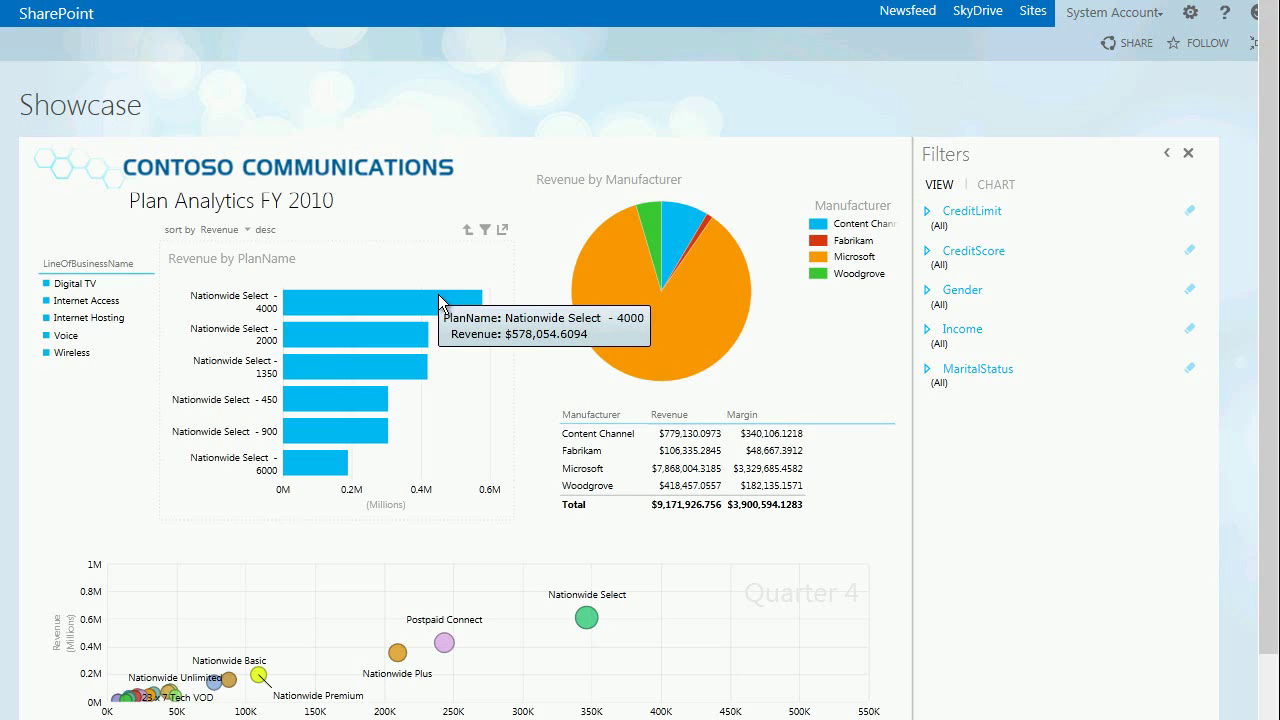
{"action": "left_click", "coordinate": [438, 294]}
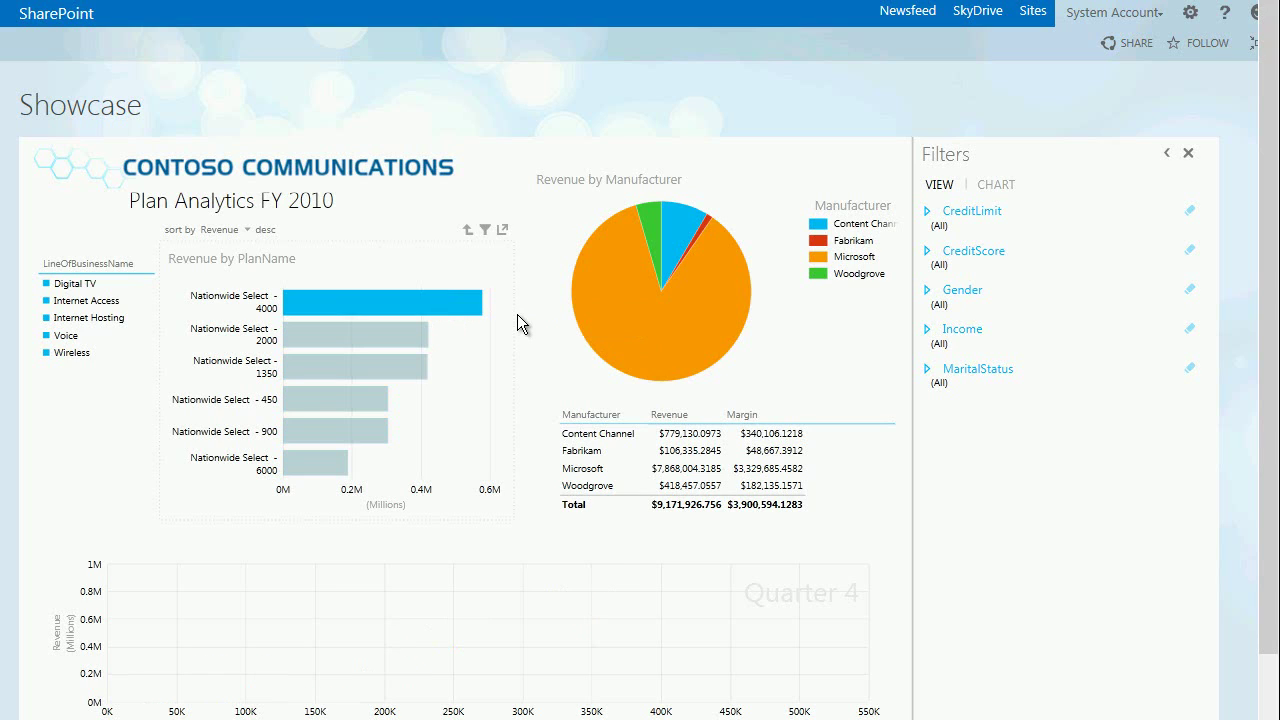
Drill the manufacturer table down to device types and return the plan revenue chart to the PlanType level
{"action": "left_click", "coordinate": [638, 434]}
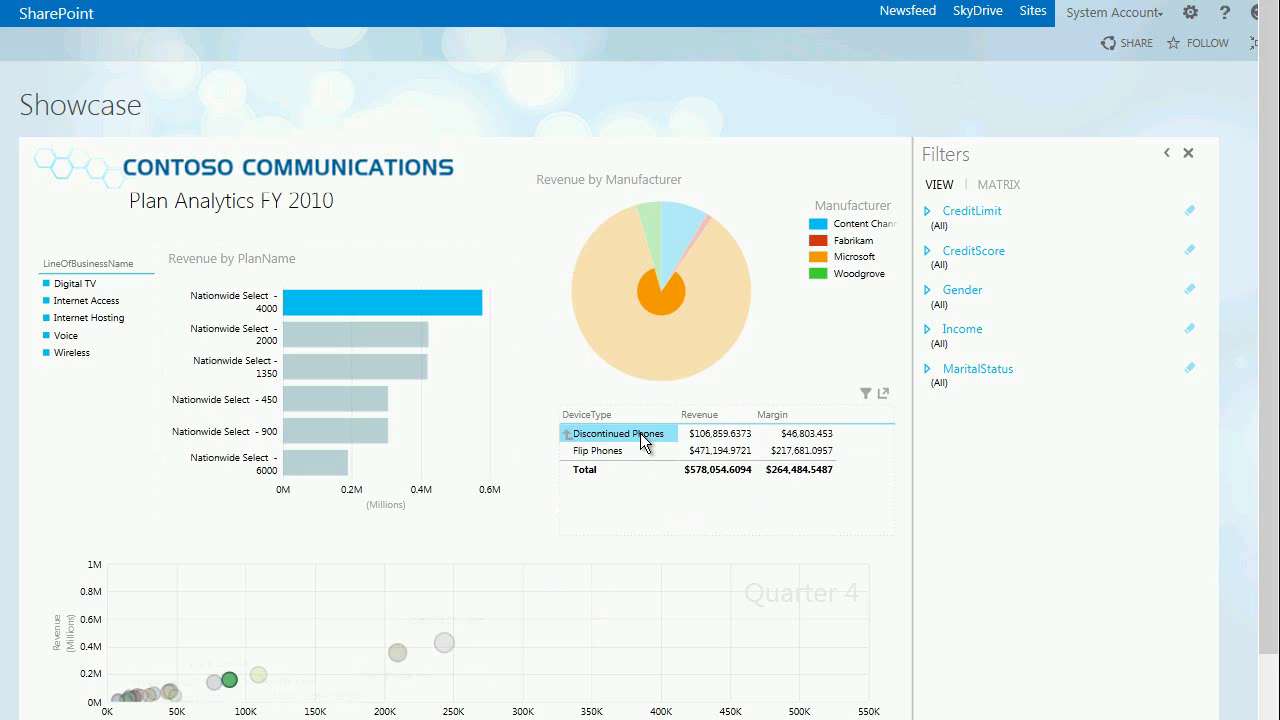
{"action": "mouse_move", "coordinate": [513, 294]}
{"action": "left_click", "coordinate": [466, 230]}
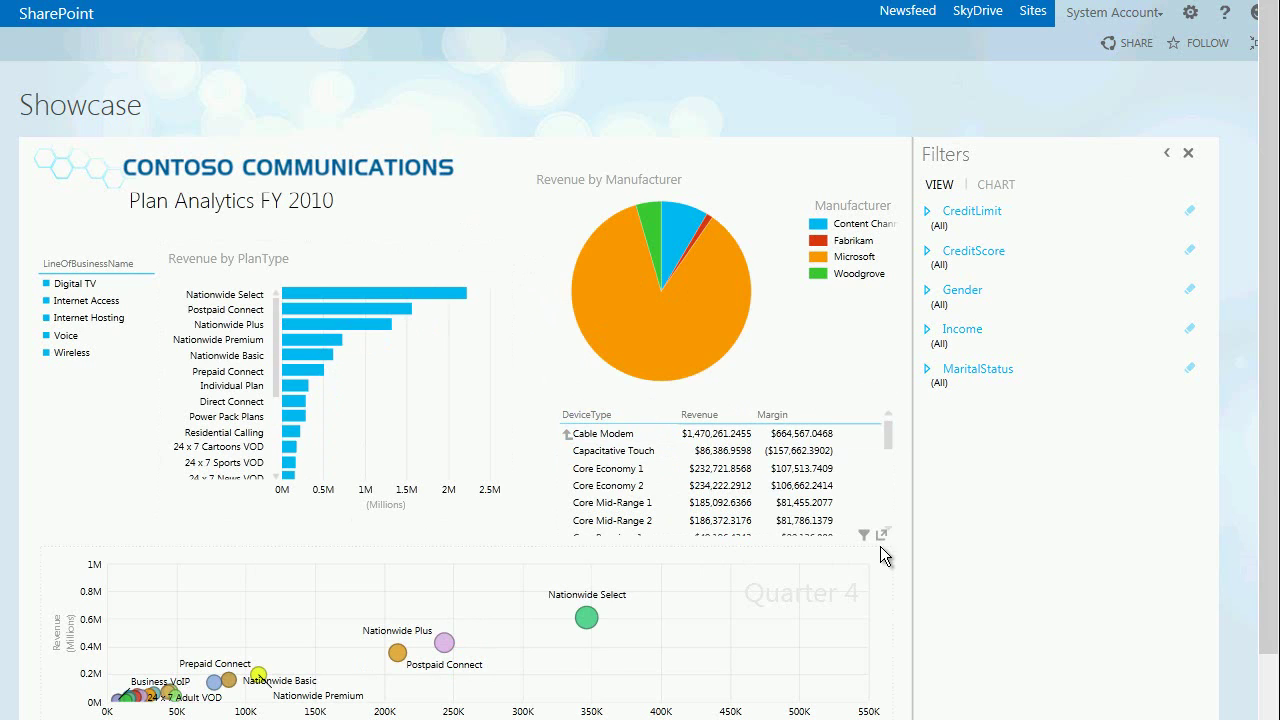
Enlarge the quarterly bubble chart and highlight the Nationwide Select and Postpaid Connect bubbles together
{"action": "left_click", "coordinate": [880, 536]}
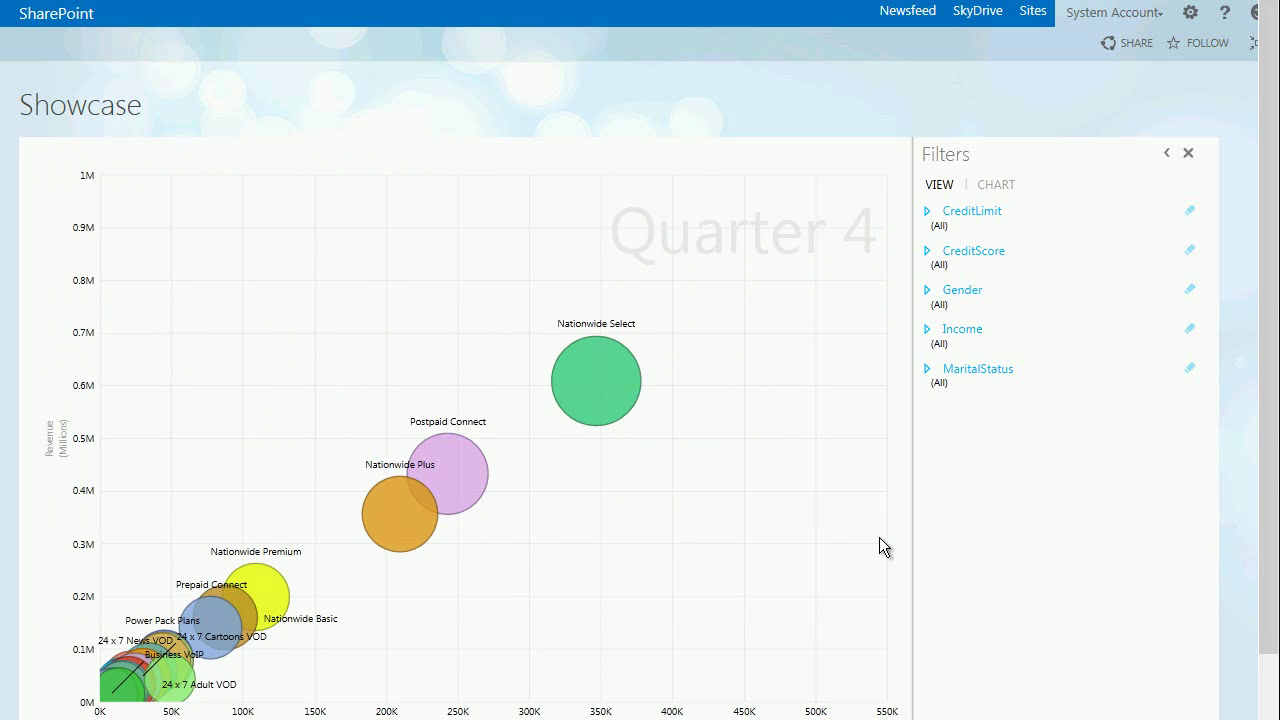
{"action": "left_click", "coordinate": [597, 370]}
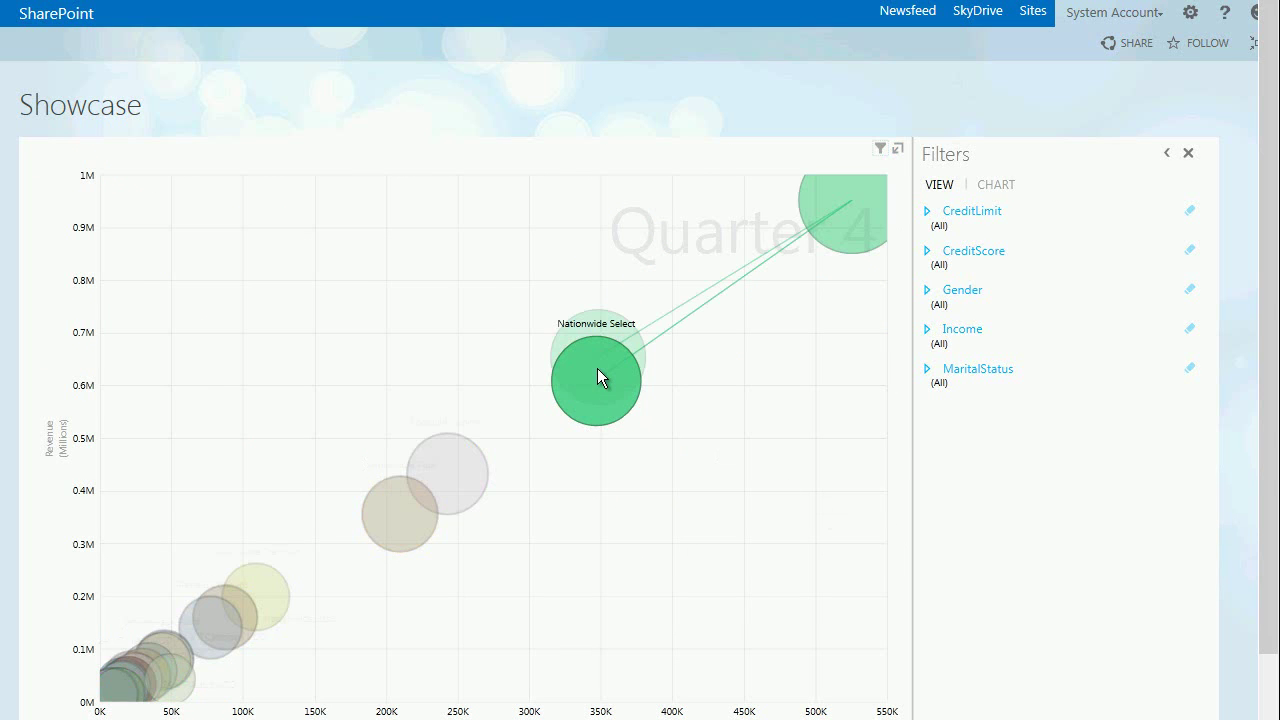
{"action": "left_click", "coordinate": [462, 457], "text": "ctrl"}
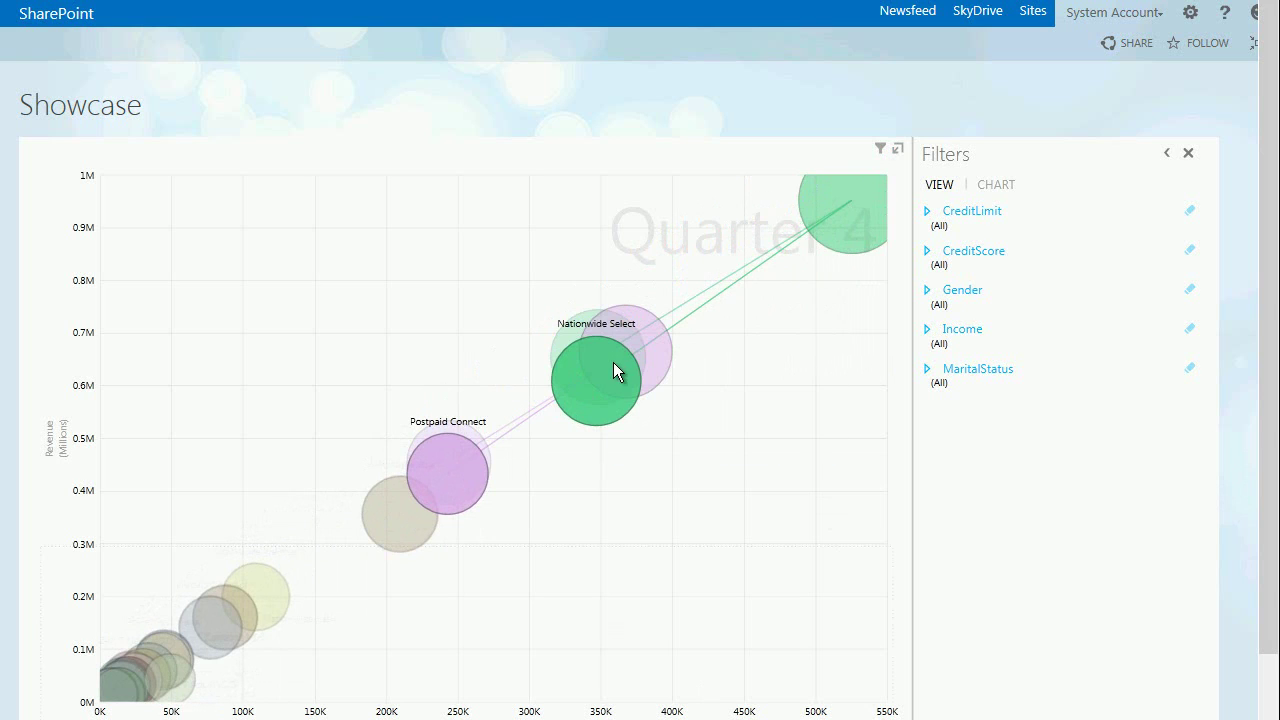
Inspect the Quarter 3 data point of Postpaid Connect and restore the bubble chart to its normal size
{"action": "mouse_move", "coordinate": [613, 363]}
{"action": "mouse_move", "coordinate": [657, 357]}
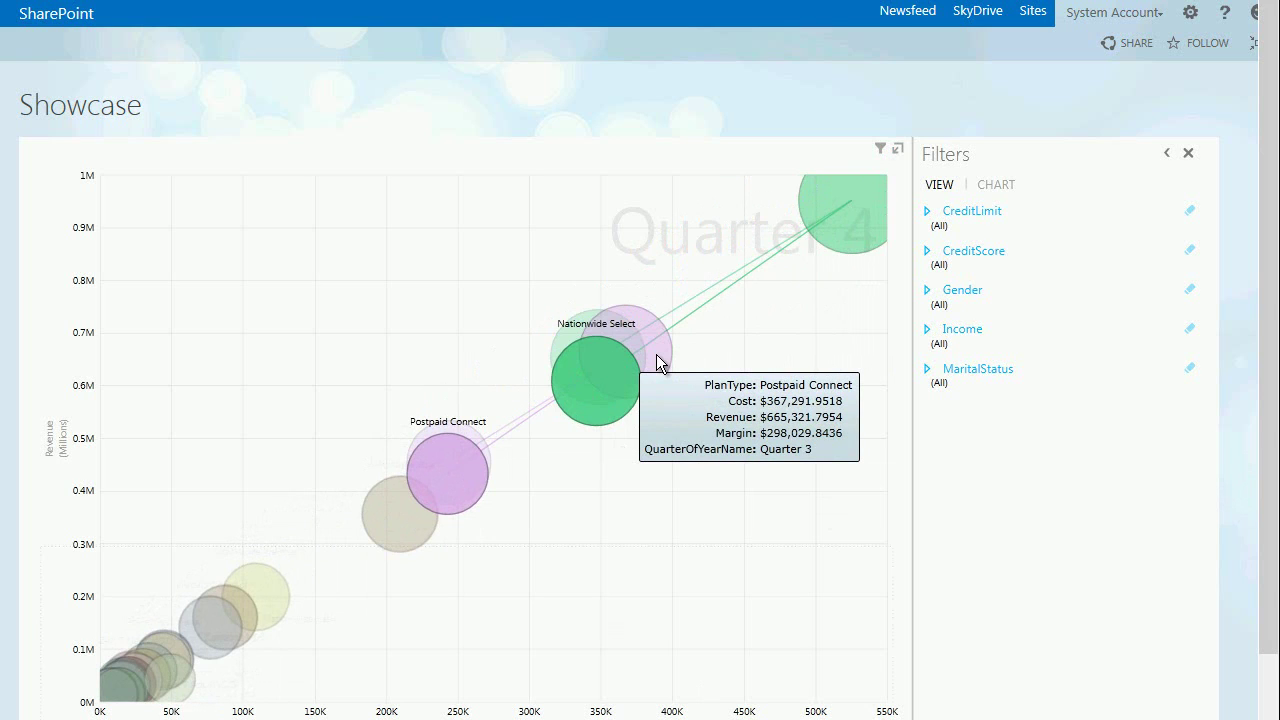
{"action": "left_click", "coordinate": [897, 149]}
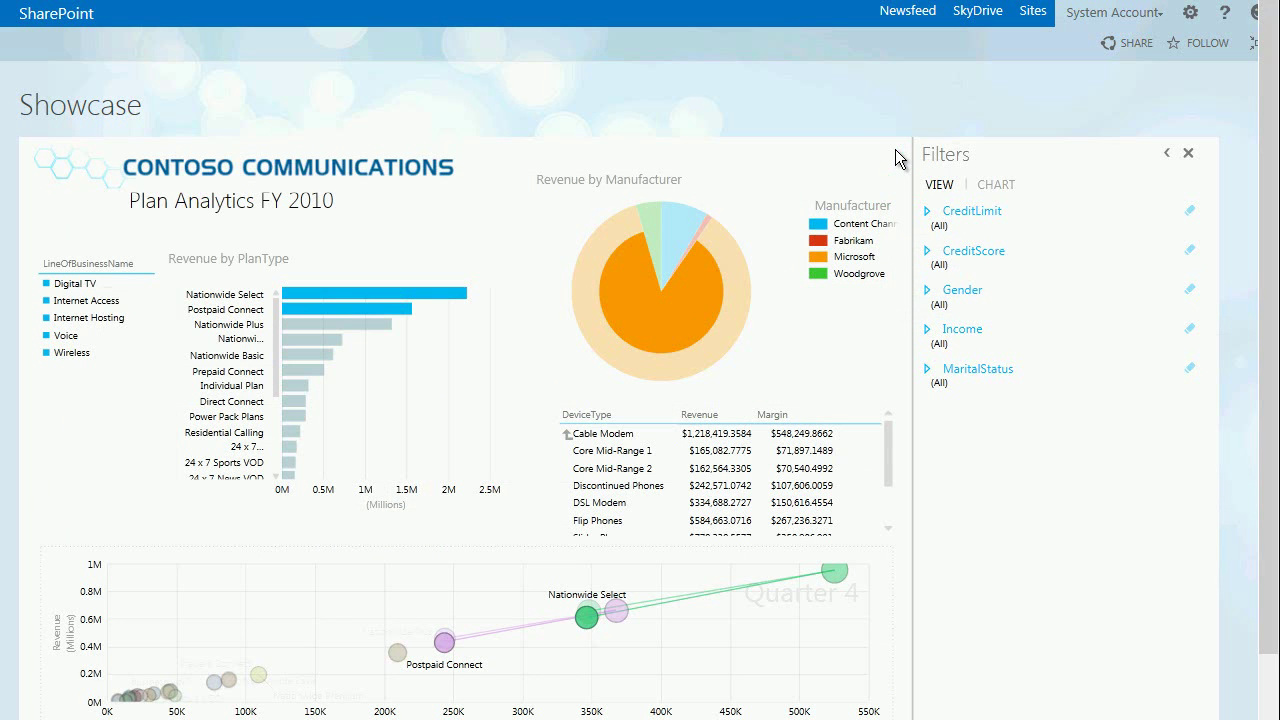
Filter the report view to gender F and a CreditScore less than or equal to 604.56
{"action": "left_click", "coordinate": [935, 290]}
{"action": "left_click", "coordinate": [936, 342]}
{"action": "left_click", "coordinate": [934, 251]}
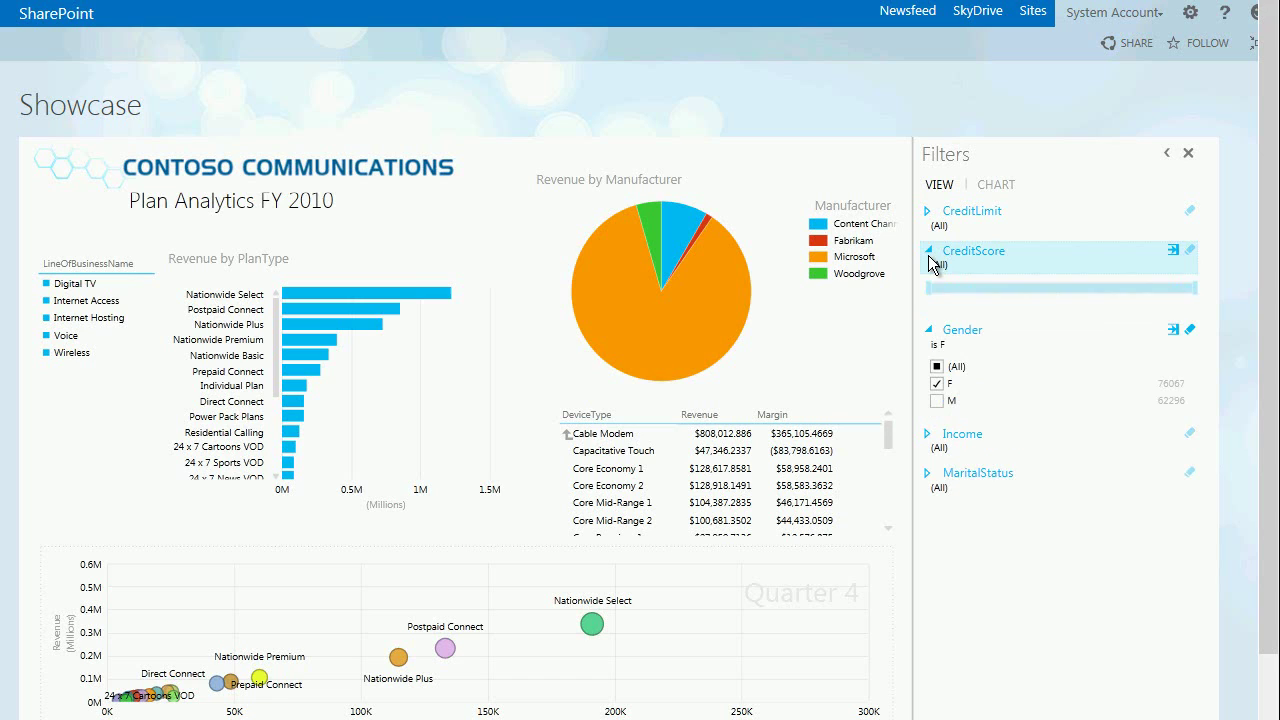
{"action": "left_click_drag", "start_coordinate": [1195, 287], "coordinate": [1078, 287]}
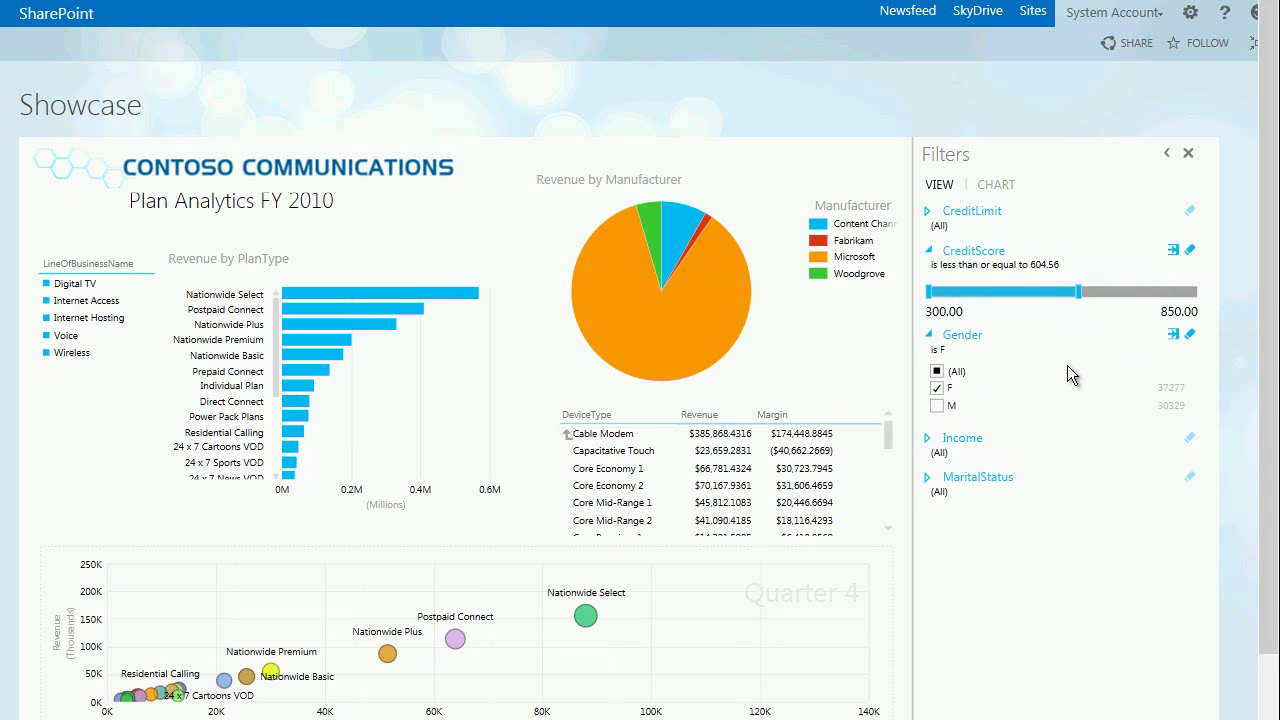
{"action": "left_click_drag", "start_coordinate": [888, 436], "coordinate": [890, 452]}
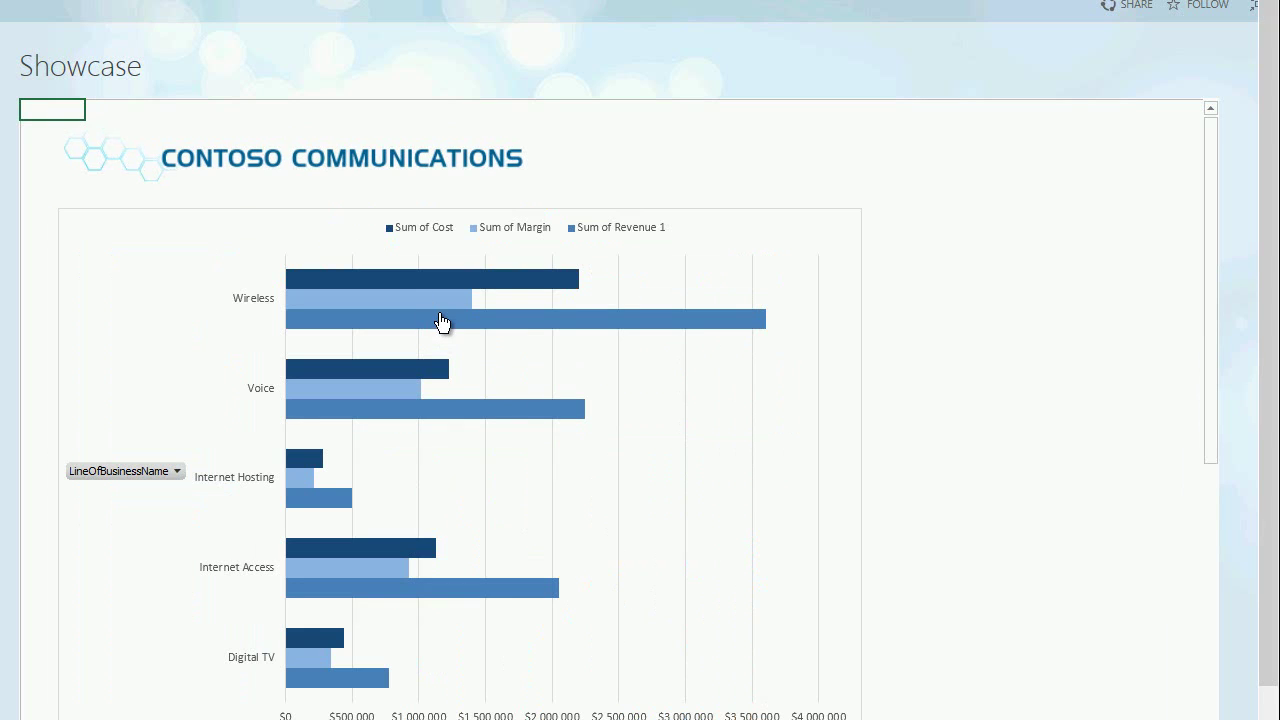
Use Quick Explore on the Wireless Sum of Revenue 1 bar to drill to the DimSubscriber Gender field
{"action": "left_click", "coordinate": [440, 324]}
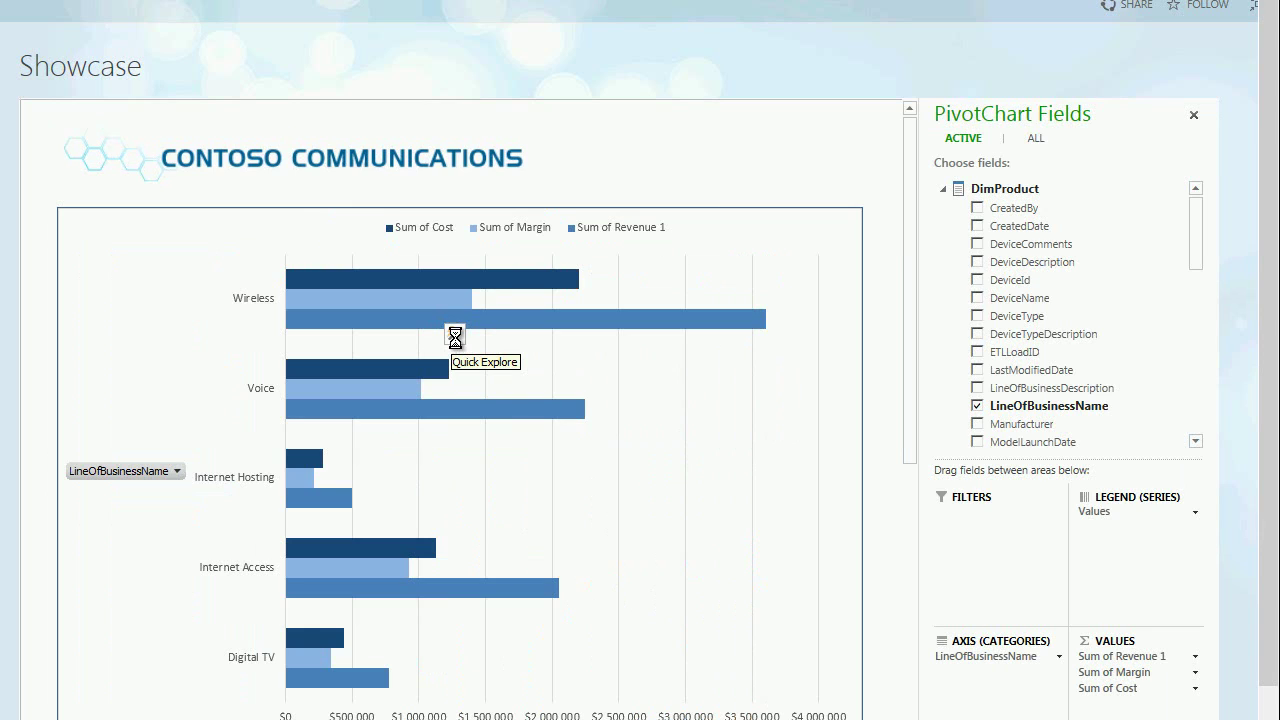
{"action": "left_click", "coordinate": [455, 336]}
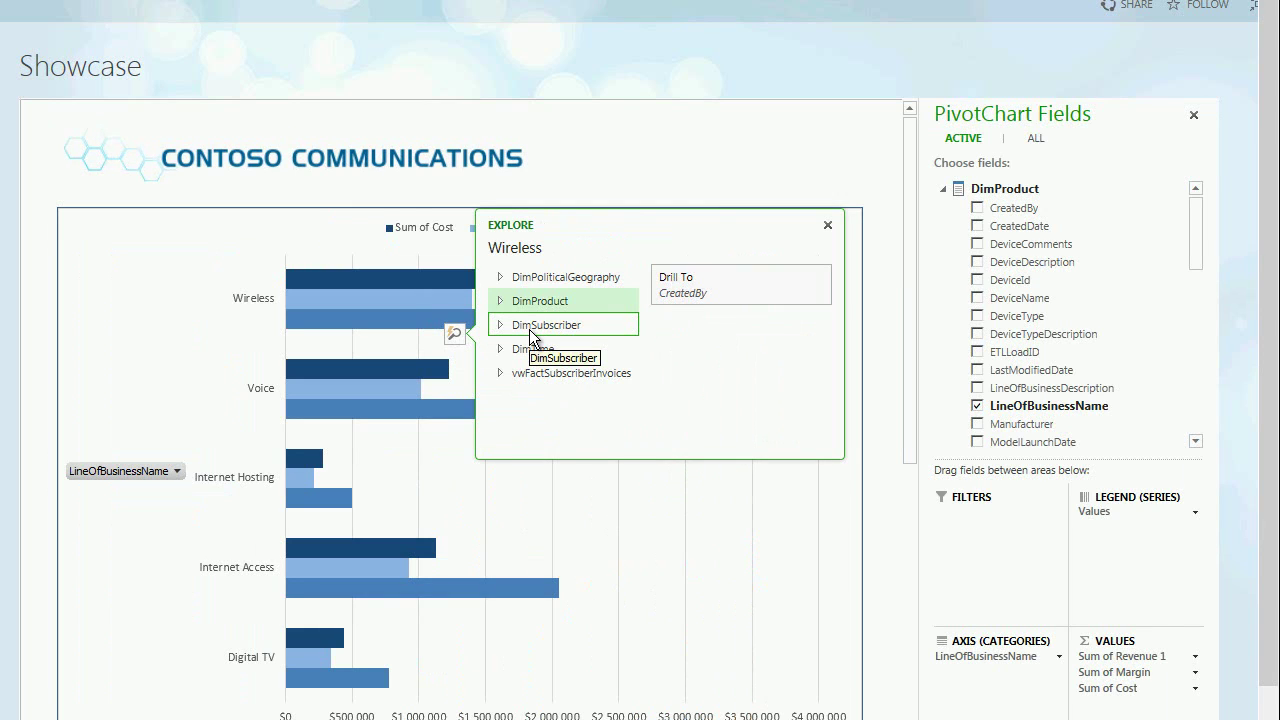
{"action": "left_click", "coordinate": [498, 326]}
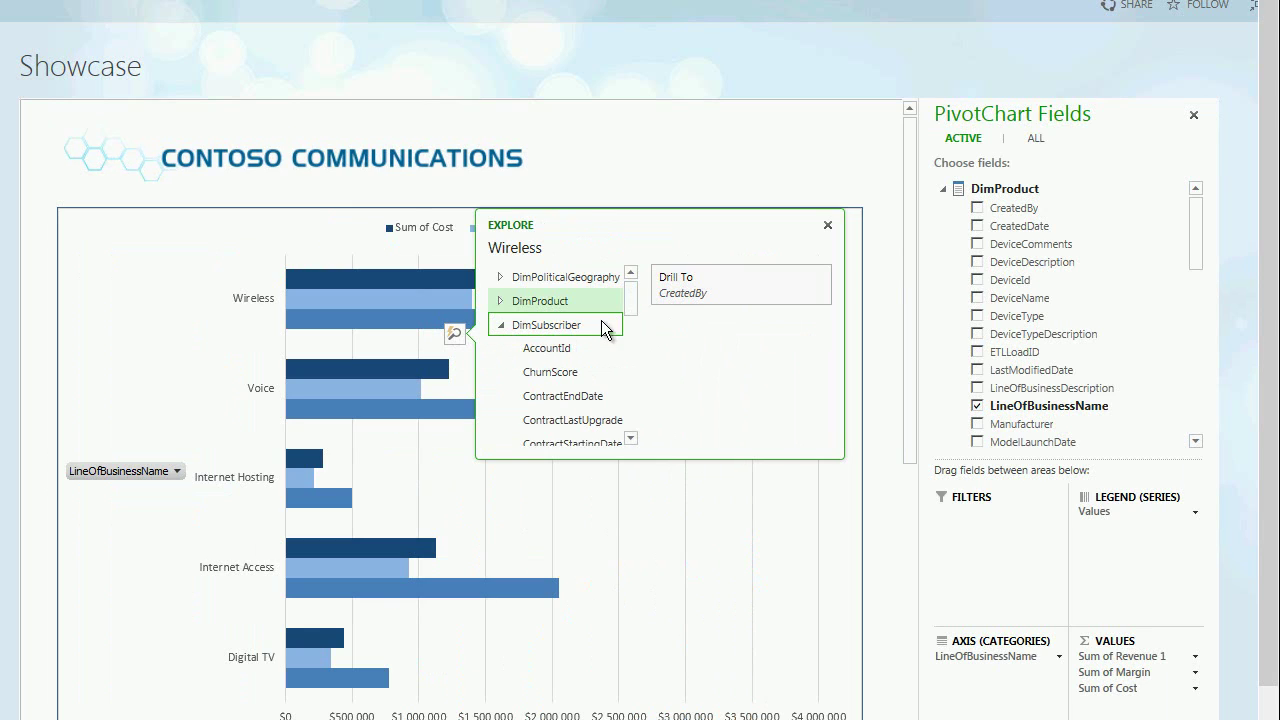
{"action": "left_click_drag", "start_coordinate": [633, 302], "coordinate": [632, 334]}
{"action": "left_click", "coordinate": [557, 341]}
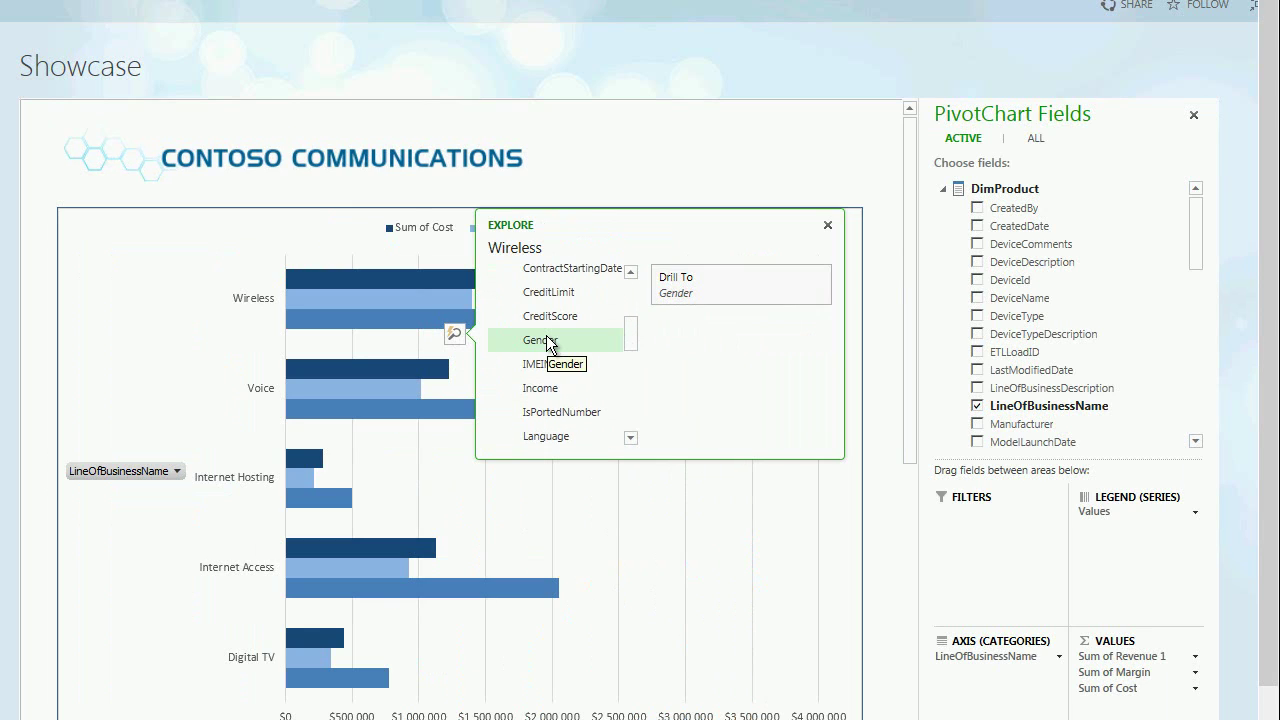
{"action": "left_click", "coordinate": [695, 279]}
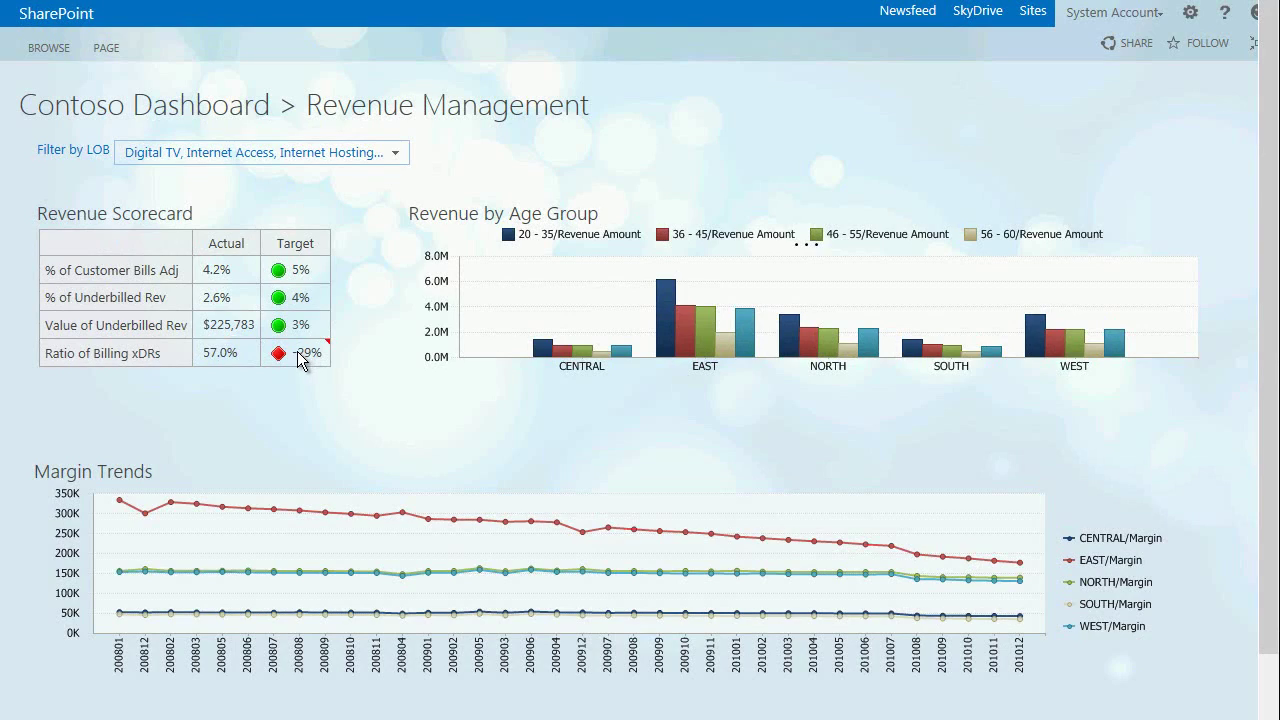
Read the comments on the Ratio of Billing xDRs target in the Revenue Scorecard and close them
{"action": "right_click", "coordinate": [302, 358]}
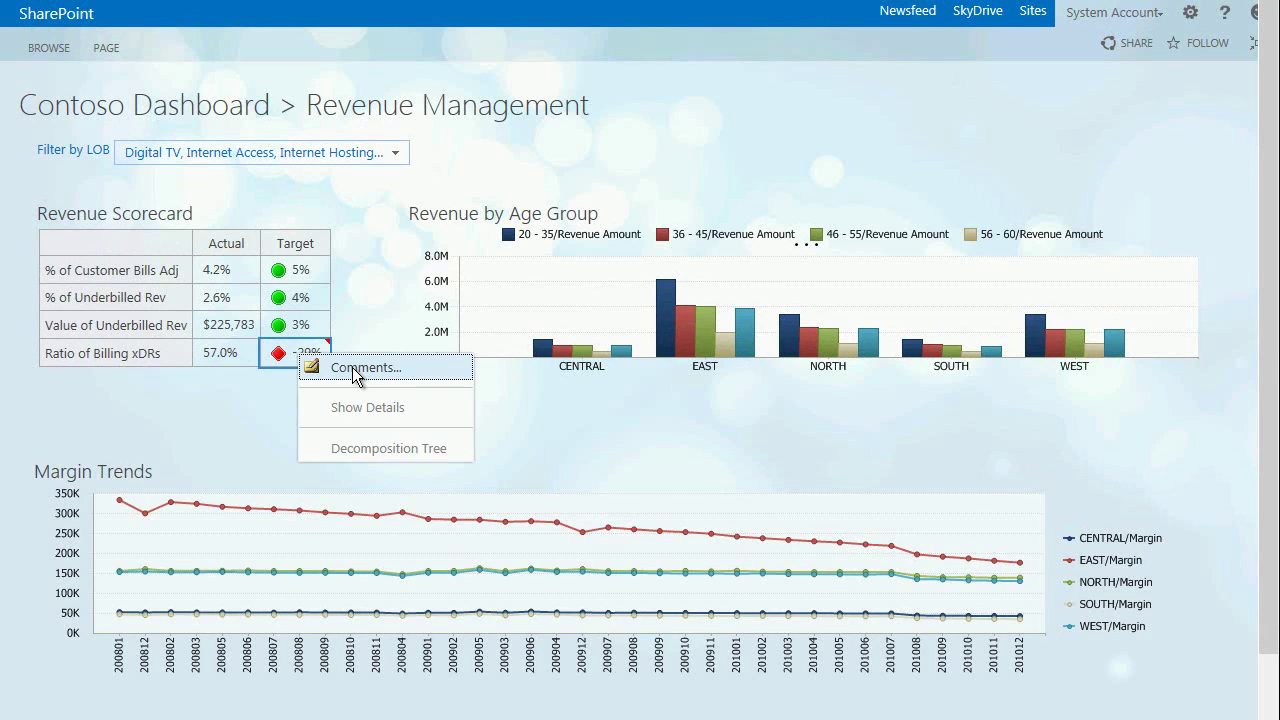
{"action": "left_click", "coordinate": [350, 367]}
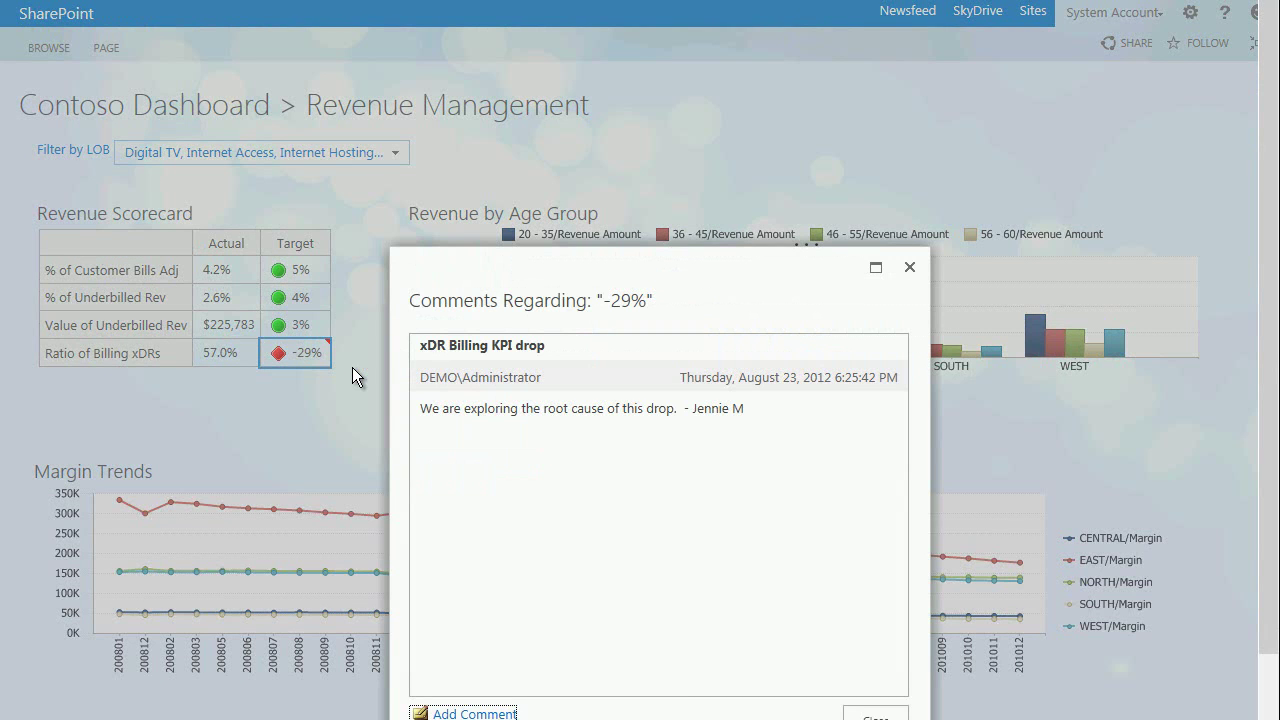
{"action": "left_click", "coordinate": [909, 269]}
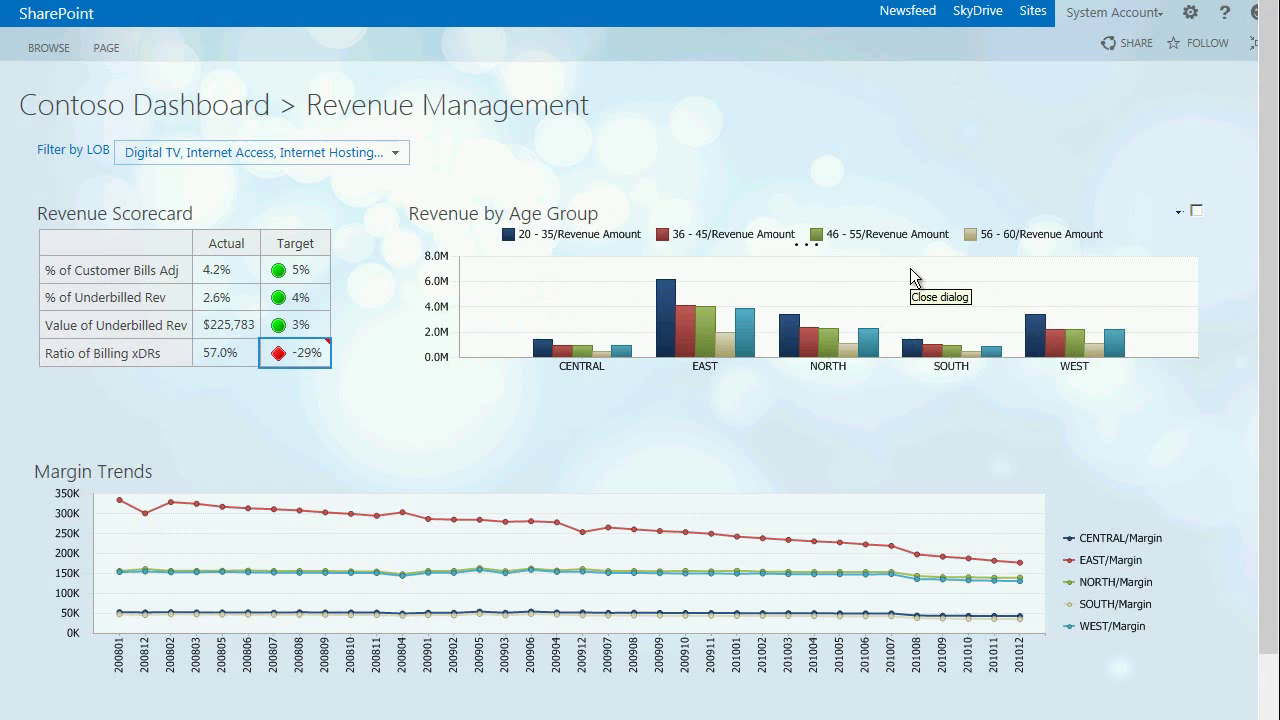
Filter the Revenue Management dashboard by line of business to Wireless only
{"action": "left_click", "coordinate": [396, 155]}
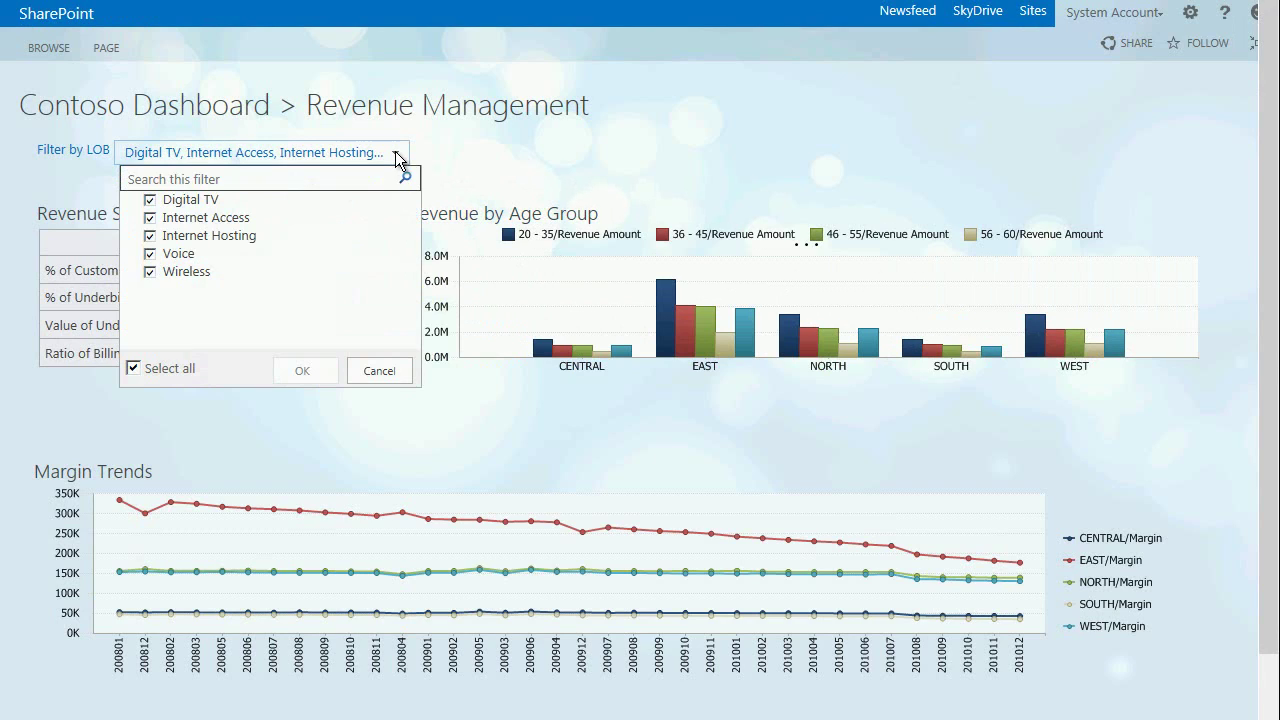
{"action": "left_click", "coordinate": [150, 200]}
{"action": "left_click", "coordinate": [150, 218]}
{"action": "left_click", "coordinate": [150, 236]}
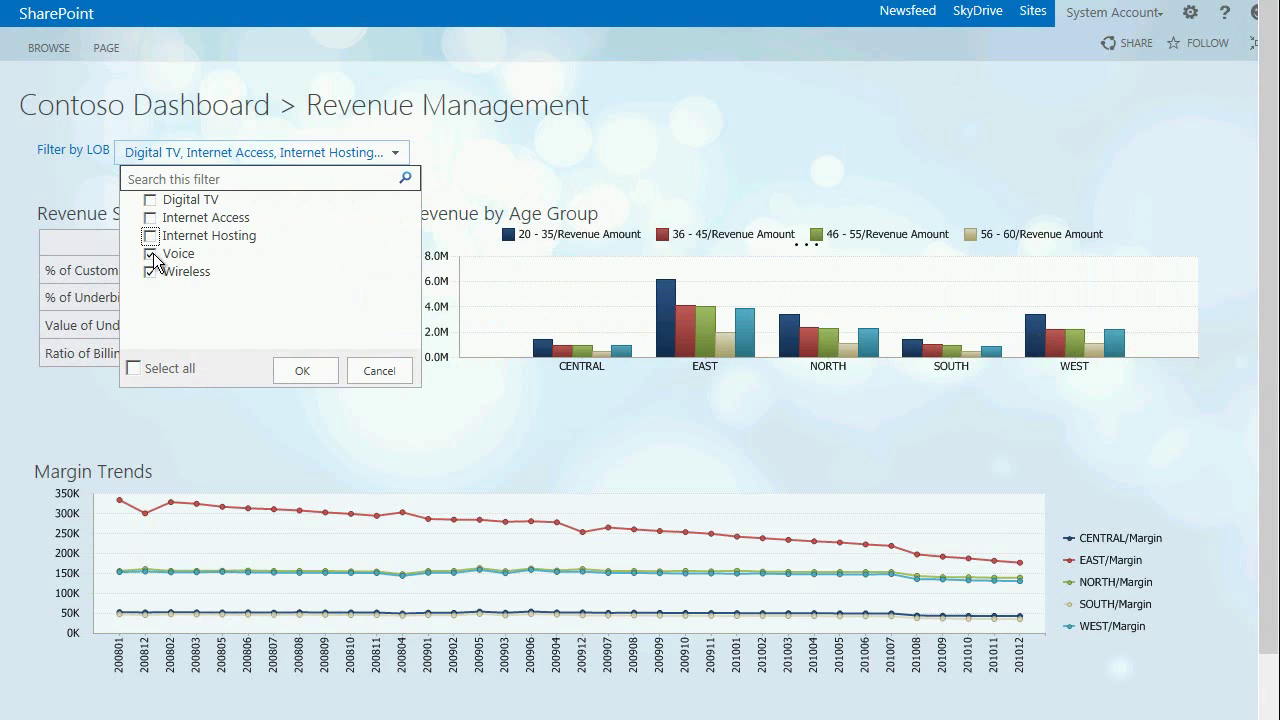
{"action": "left_click", "coordinate": [150, 254]}
{"action": "left_click", "coordinate": [300, 371]}
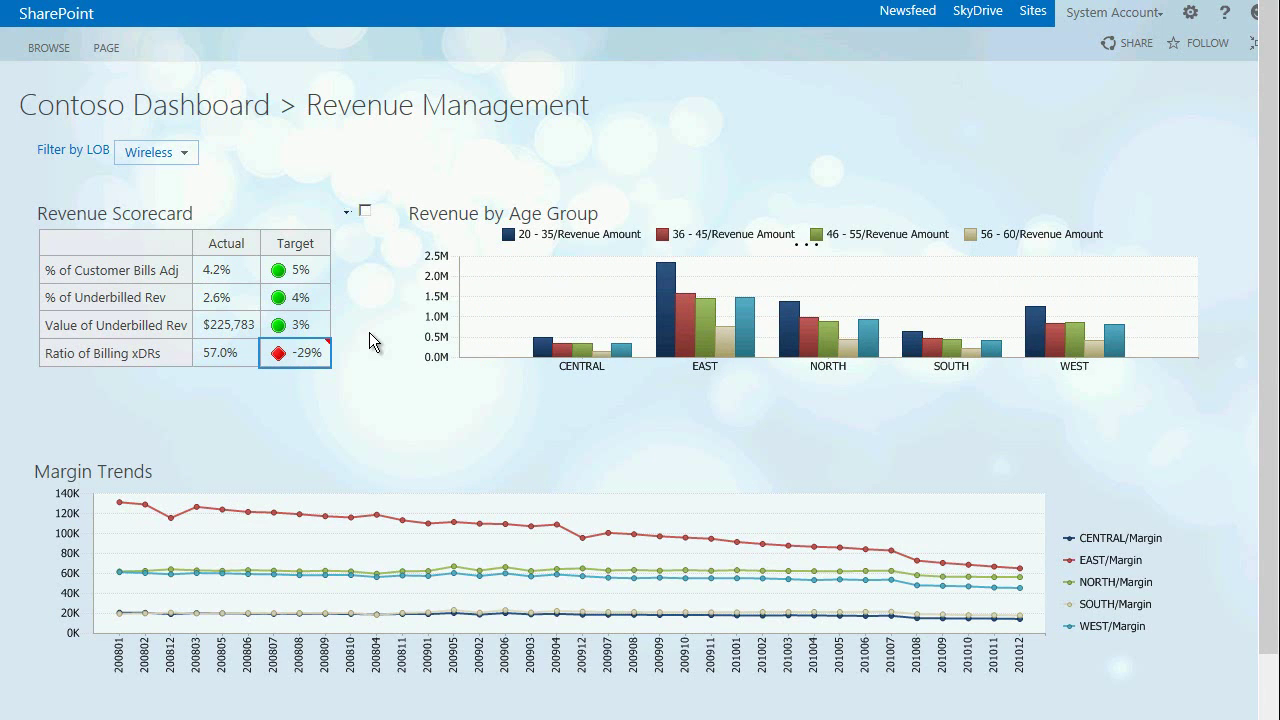
Show only the 20 - 35 age group in the Revenue by Age Group chart
{"action": "mouse_move", "coordinate": [667, 357]}
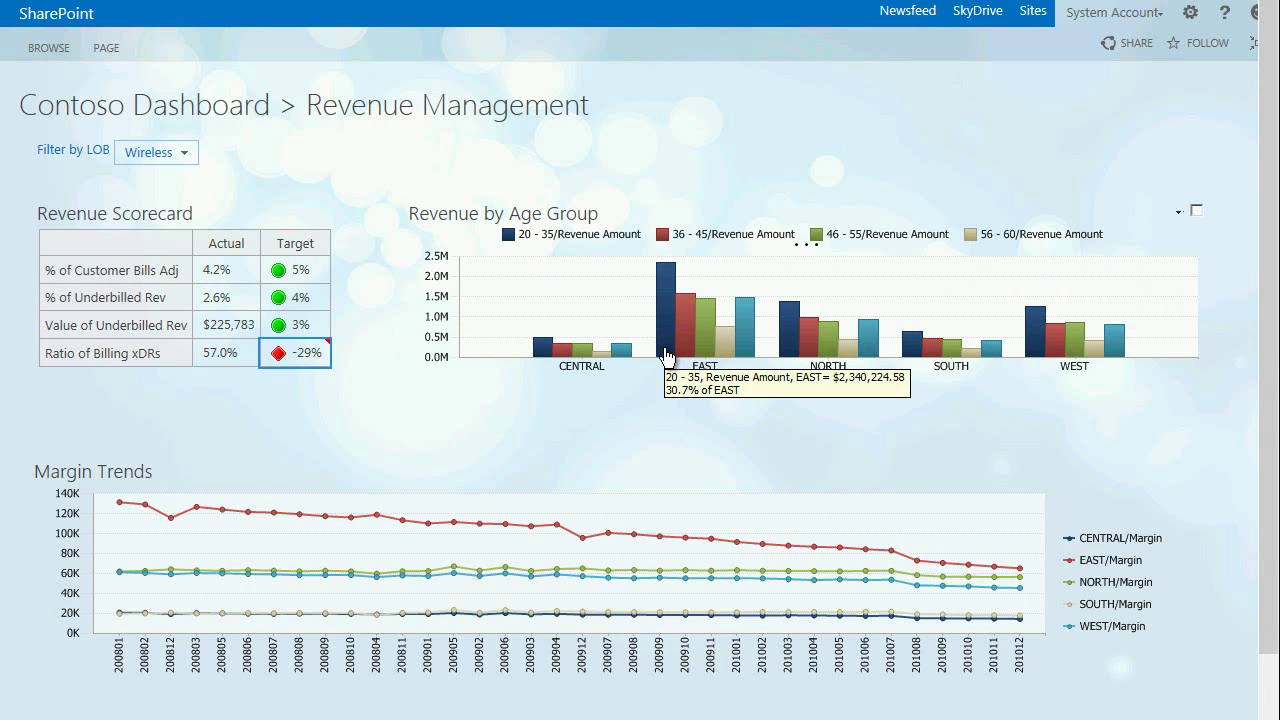
{"action": "right_click", "coordinate": [667, 357]}
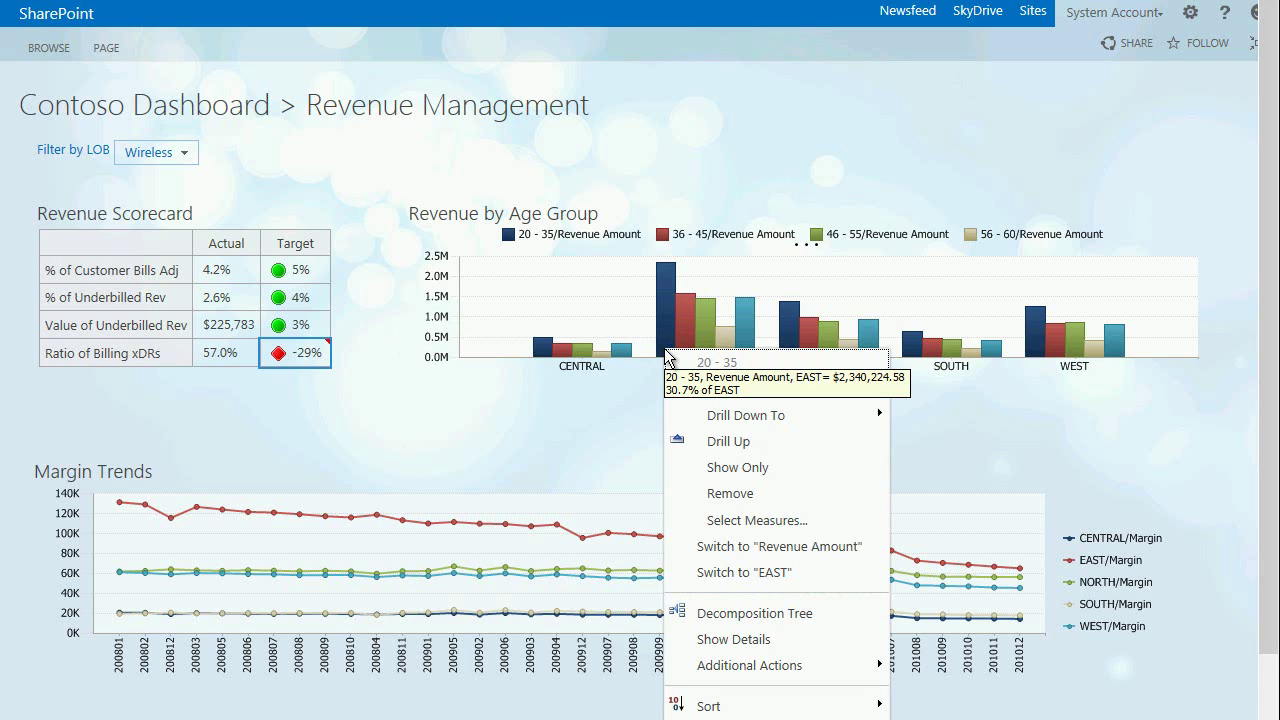
{"action": "left_click", "coordinate": [722, 467]}
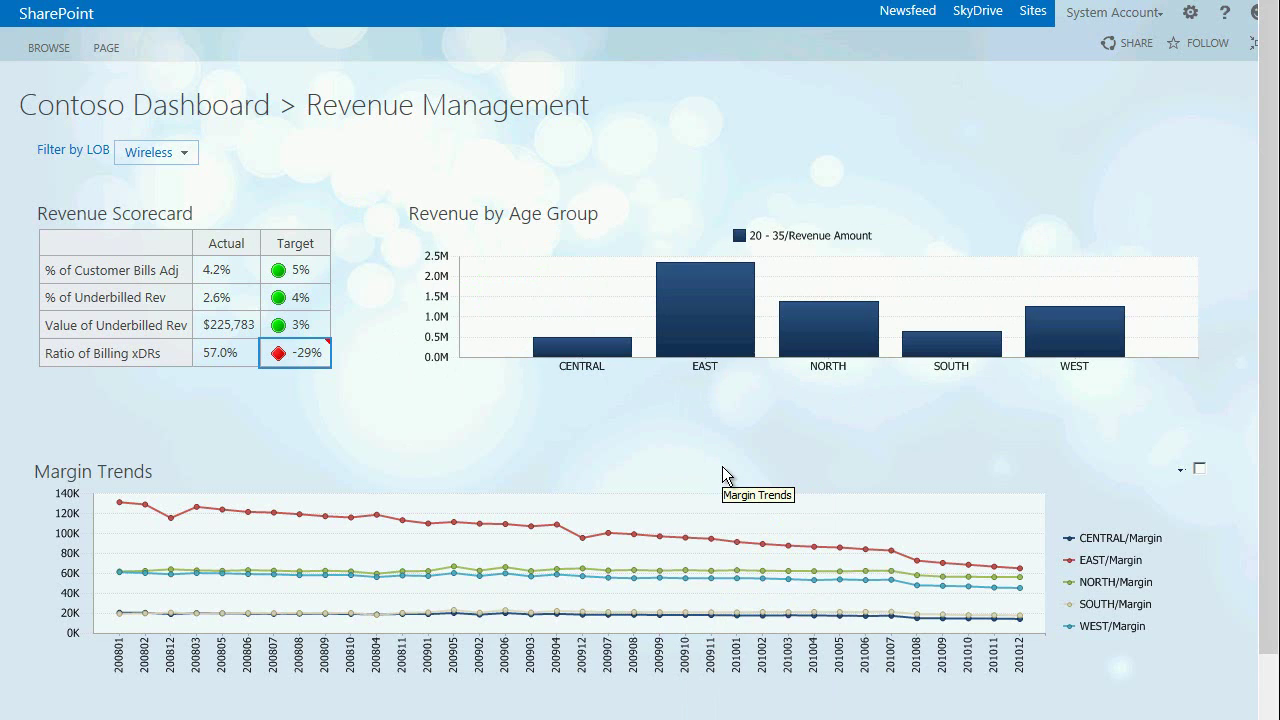
Open a Decomposition Tree for the EAST bar and expand the 20 - 35 node by Service Type Name
{"action": "right_click", "coordinate": [694, 320]}
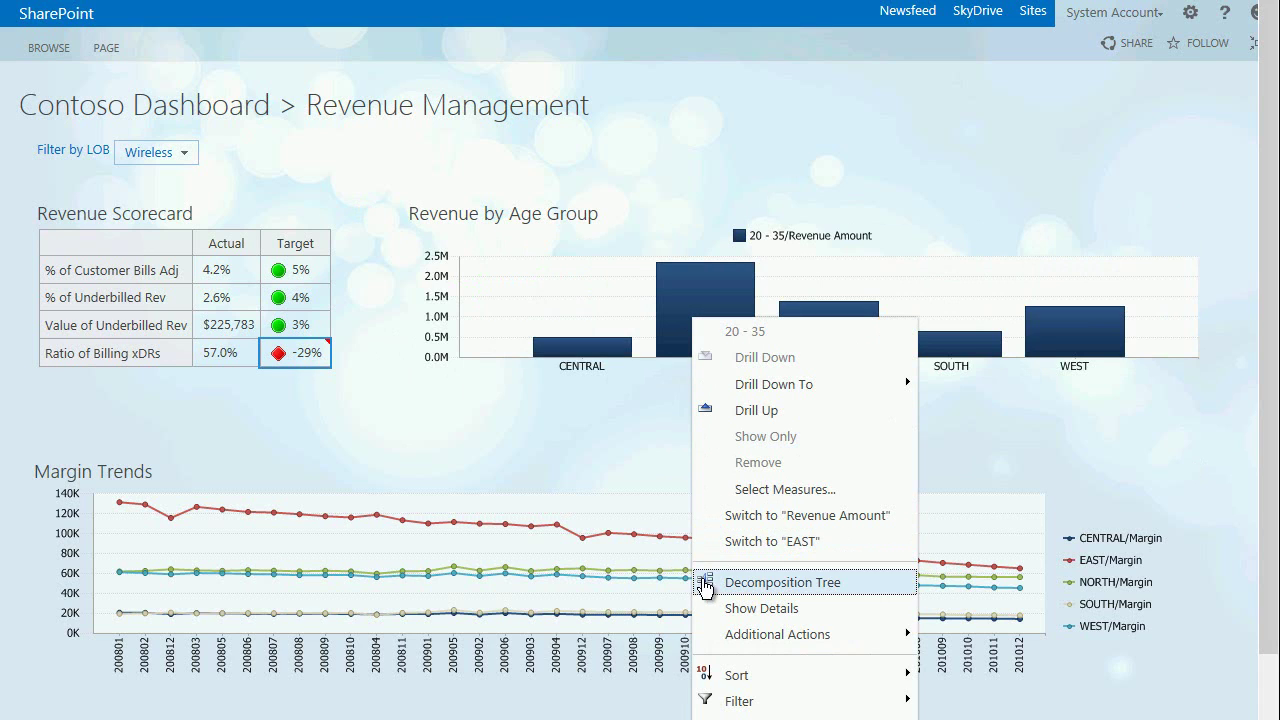
{"action": "left_click", "coordinate": [705, 582]}
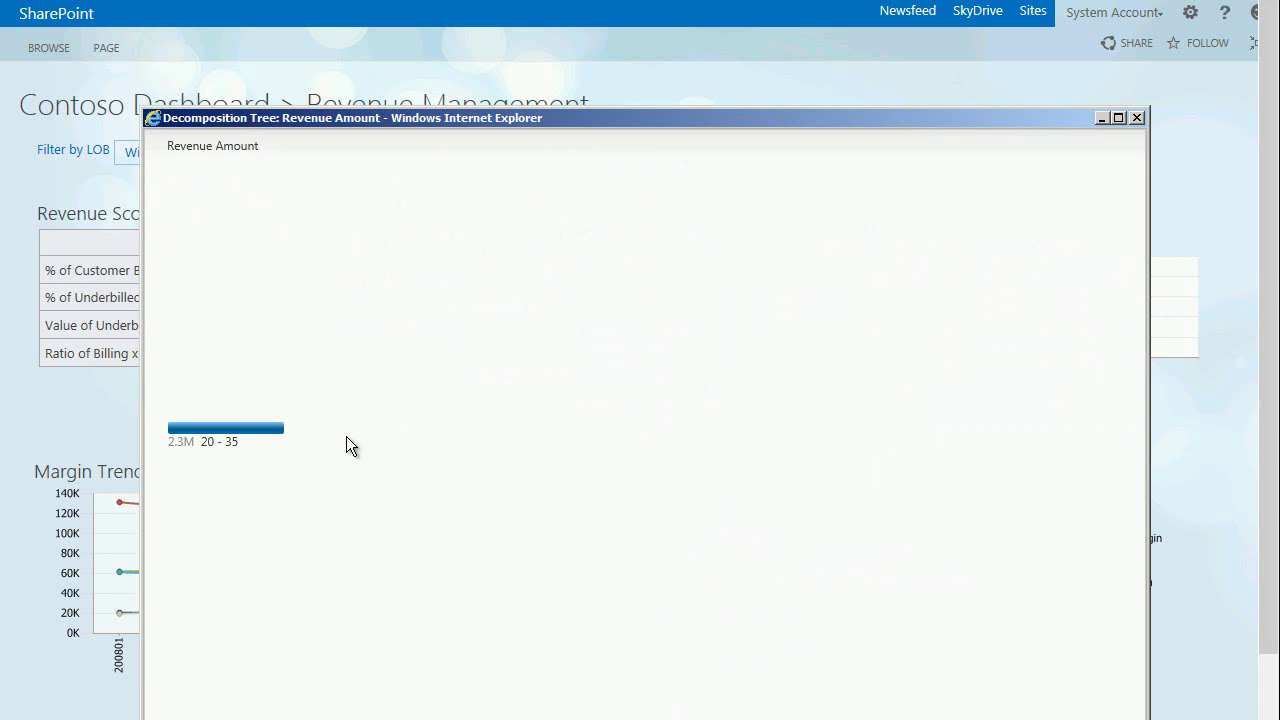
{"action": "left_click", "coordinate": [251, 436]}
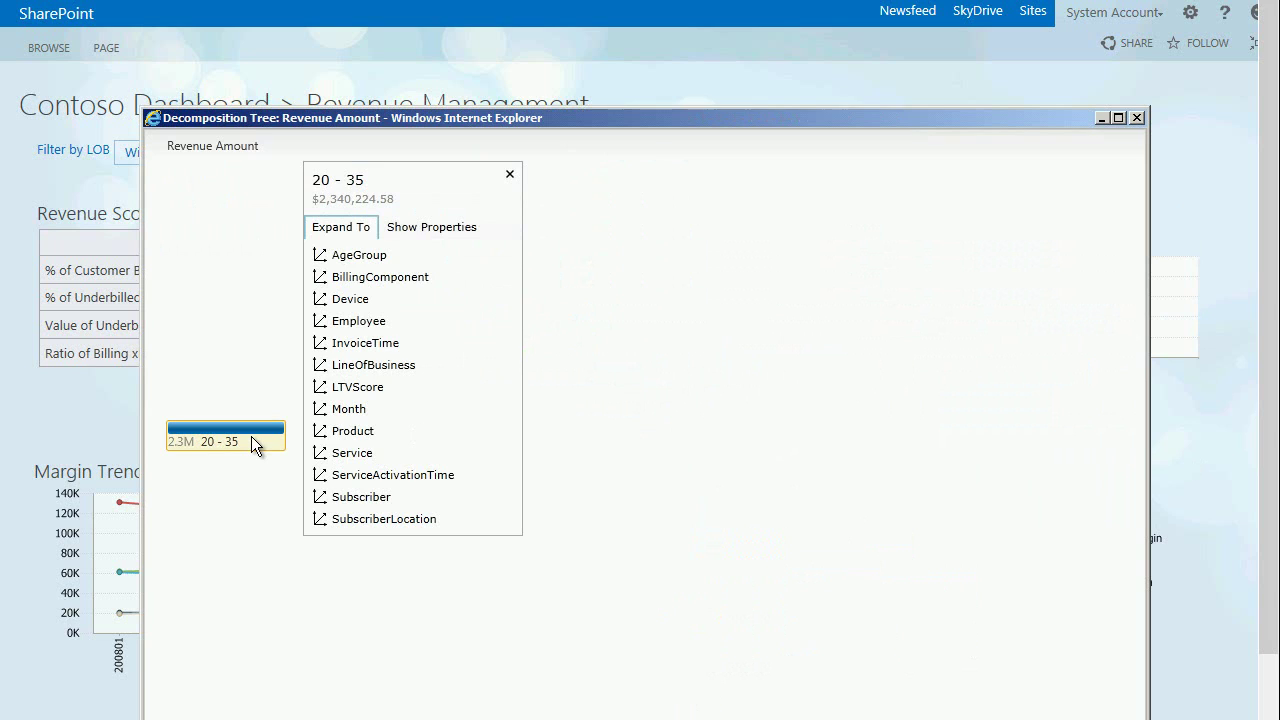
{"action": "left_click", "coordinate": [346, 452]}
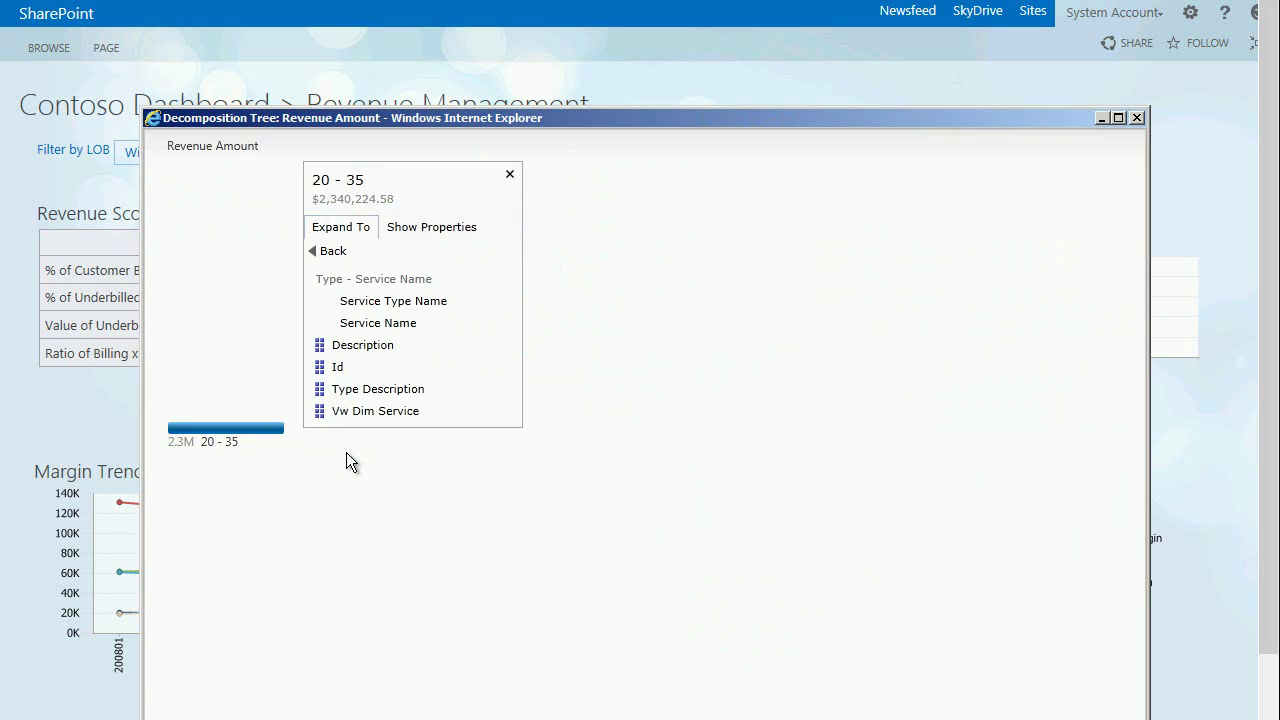
{"action": "left_click", "coordinate": [388, 302]}
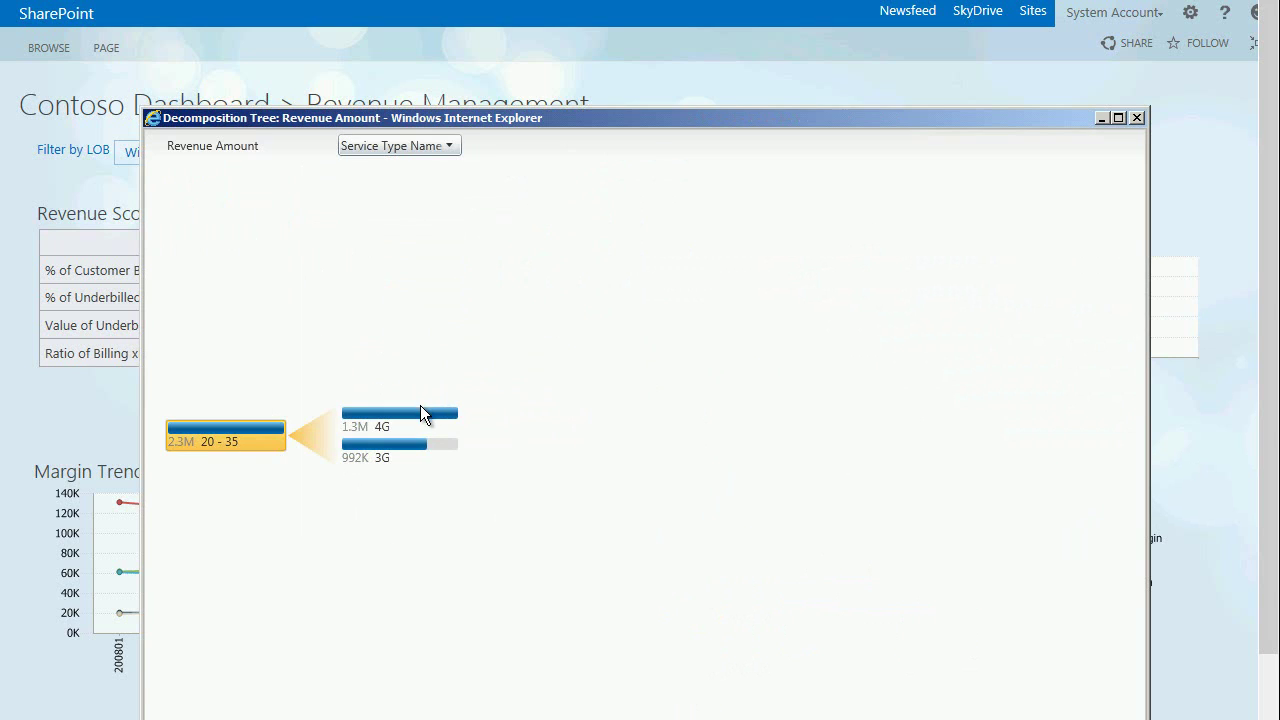
Expand the 4G node of the decomposition tree by Service Name
{"action": "left_click", "coordinate": [421, 408]}
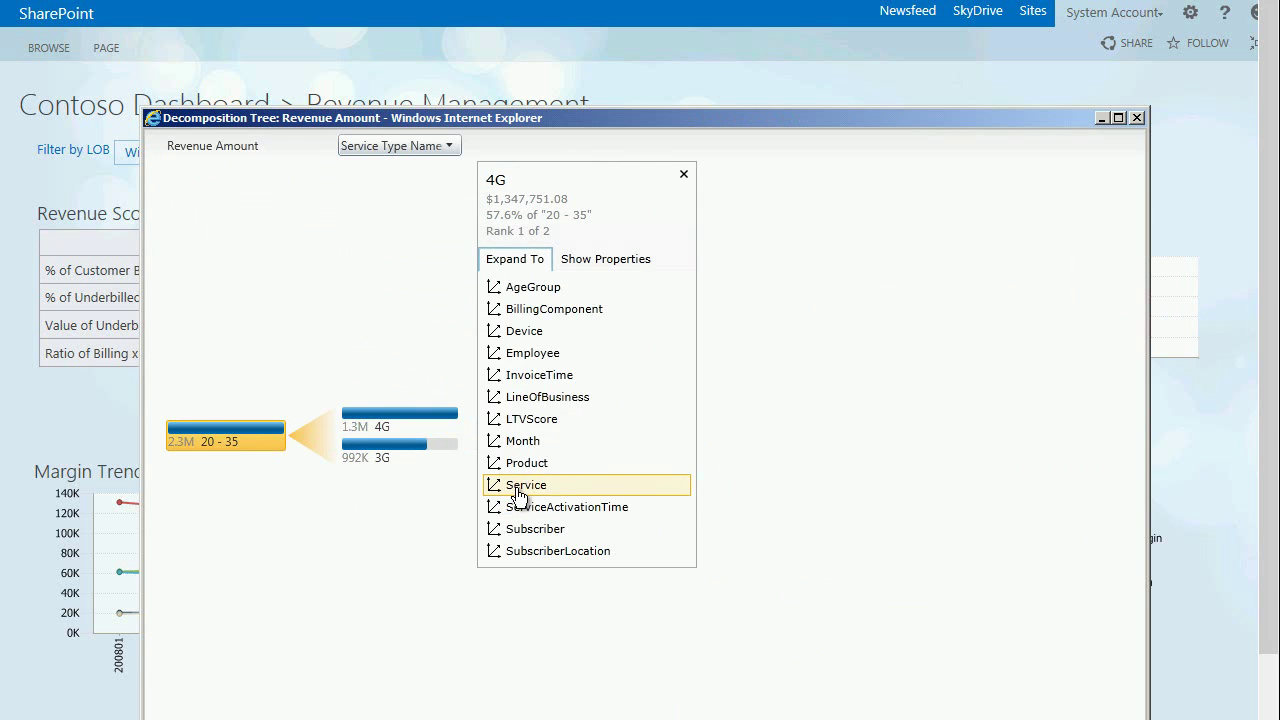
{"action": "left_click", "coordinate": [519, 487]}
{"action": "left_click", "coordinate": [544, 358]}
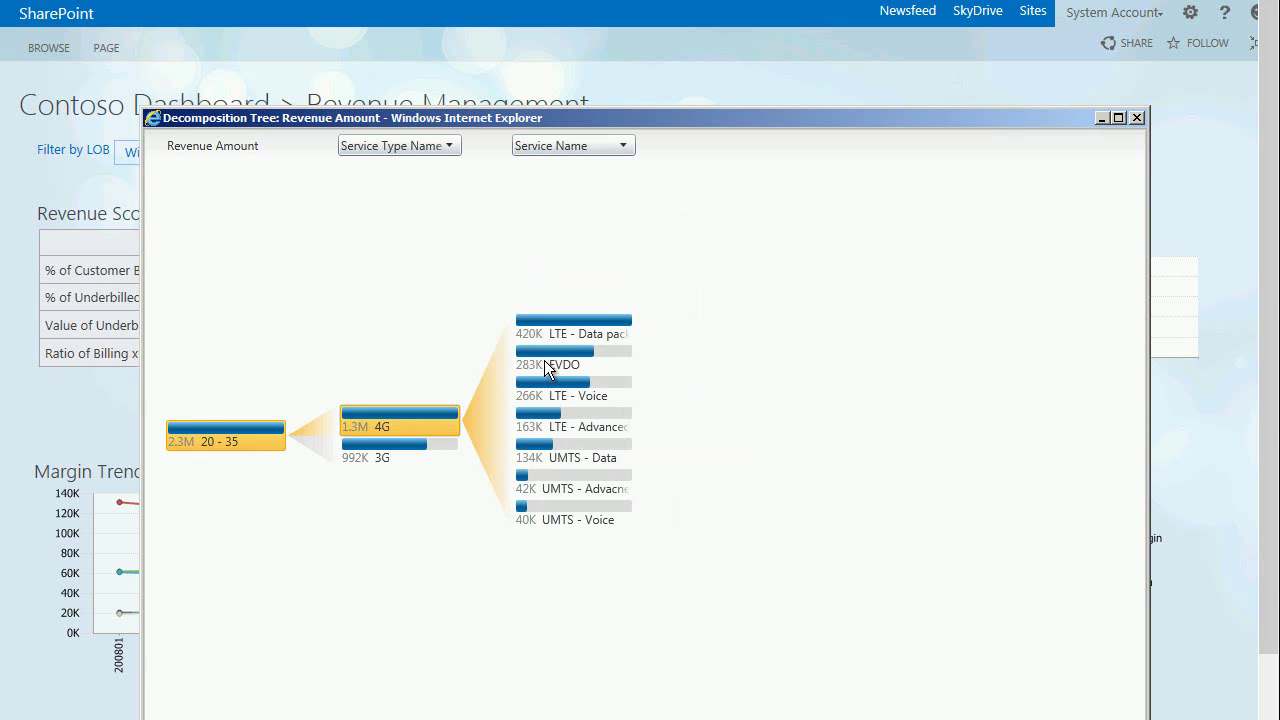
Expand the LTE - Data packet node of the decomposition tree by Device Type
{"action": "left_click", "coordinate": [574, 330]}
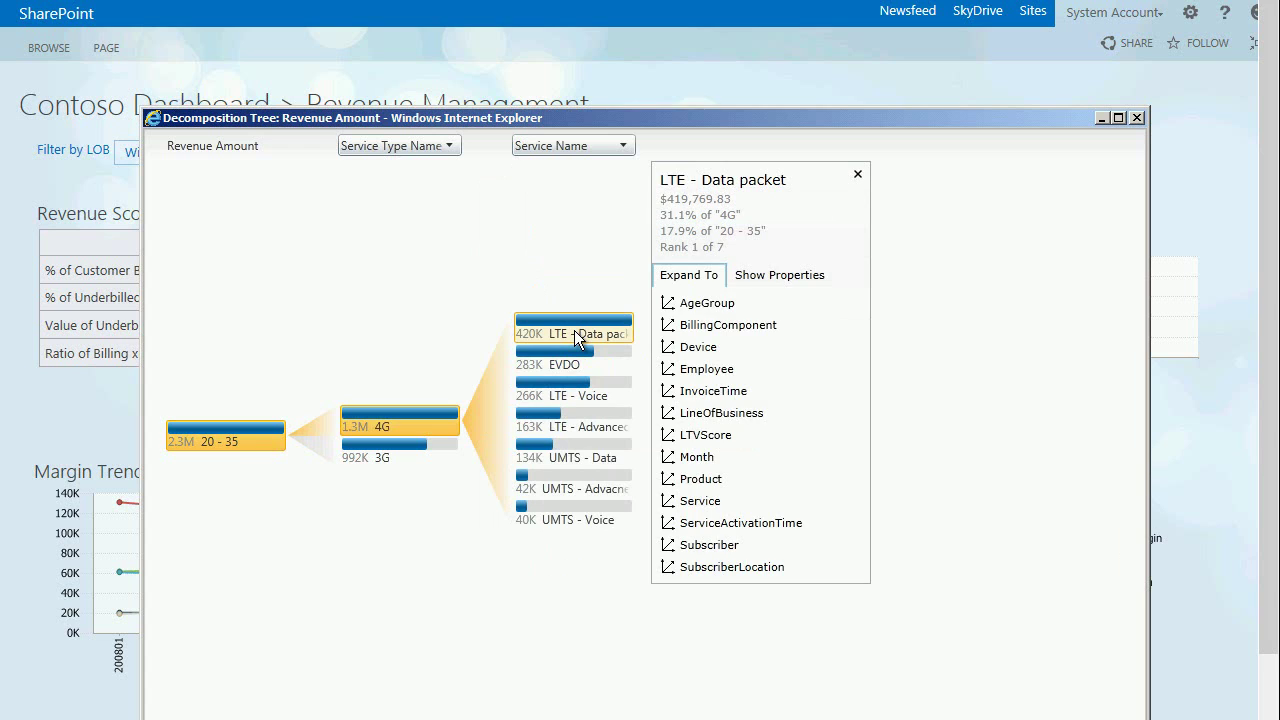
{"action": "left_click", "coordinate": [698, 347]}
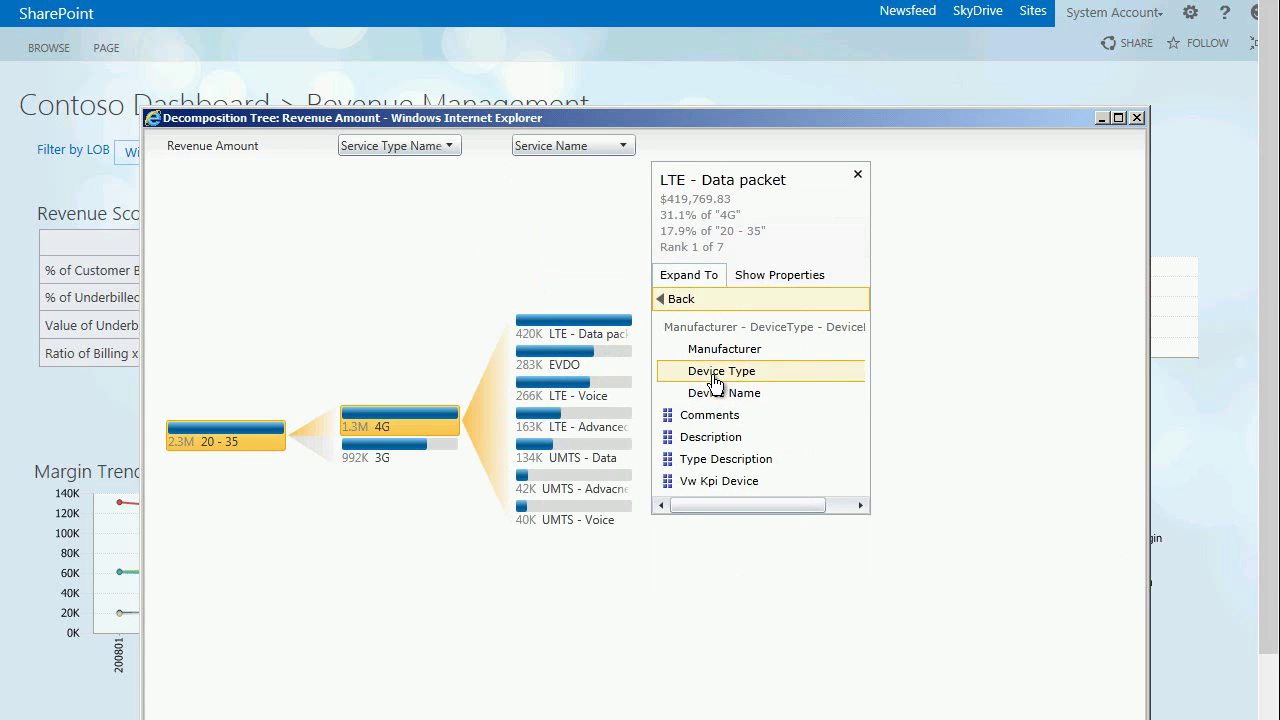
{"action": "left_click", "coordinate": [712, 372]}
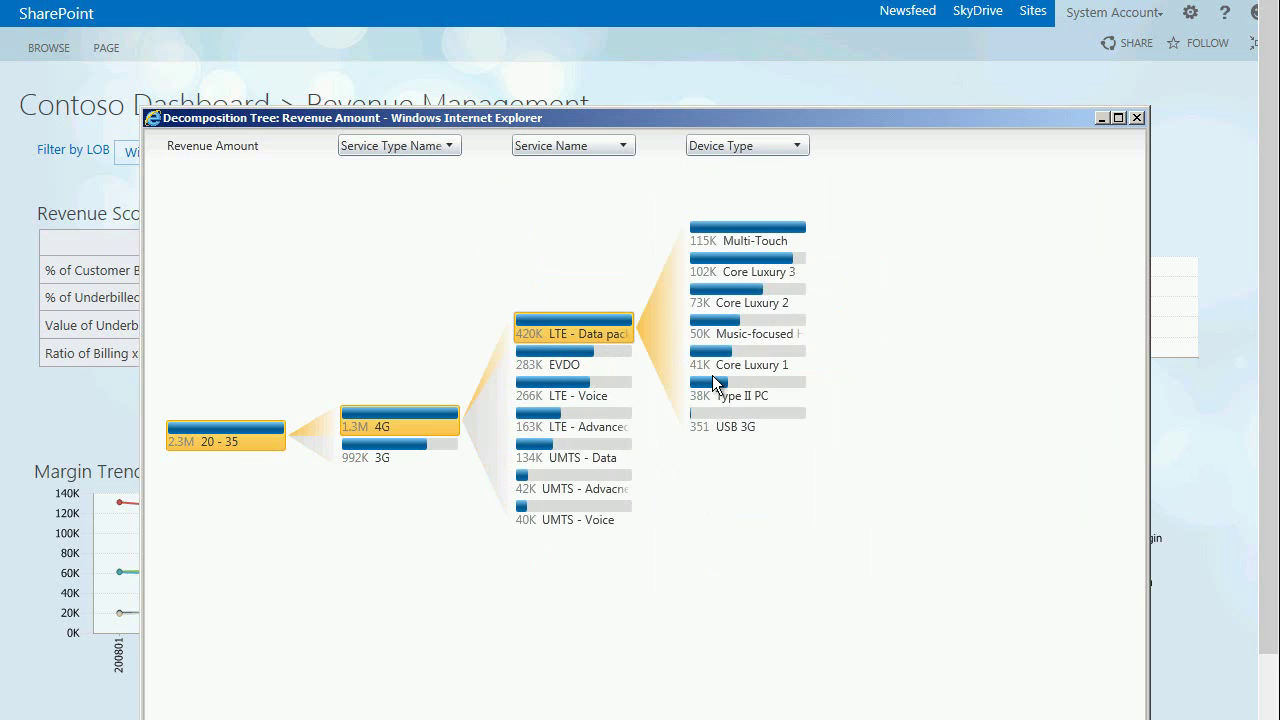
Expand the Multi-Touch node by Device Name, and close the decomposition tree after viewing the breakdown
{"action": "left_click", "coordinate": [787, 236]}
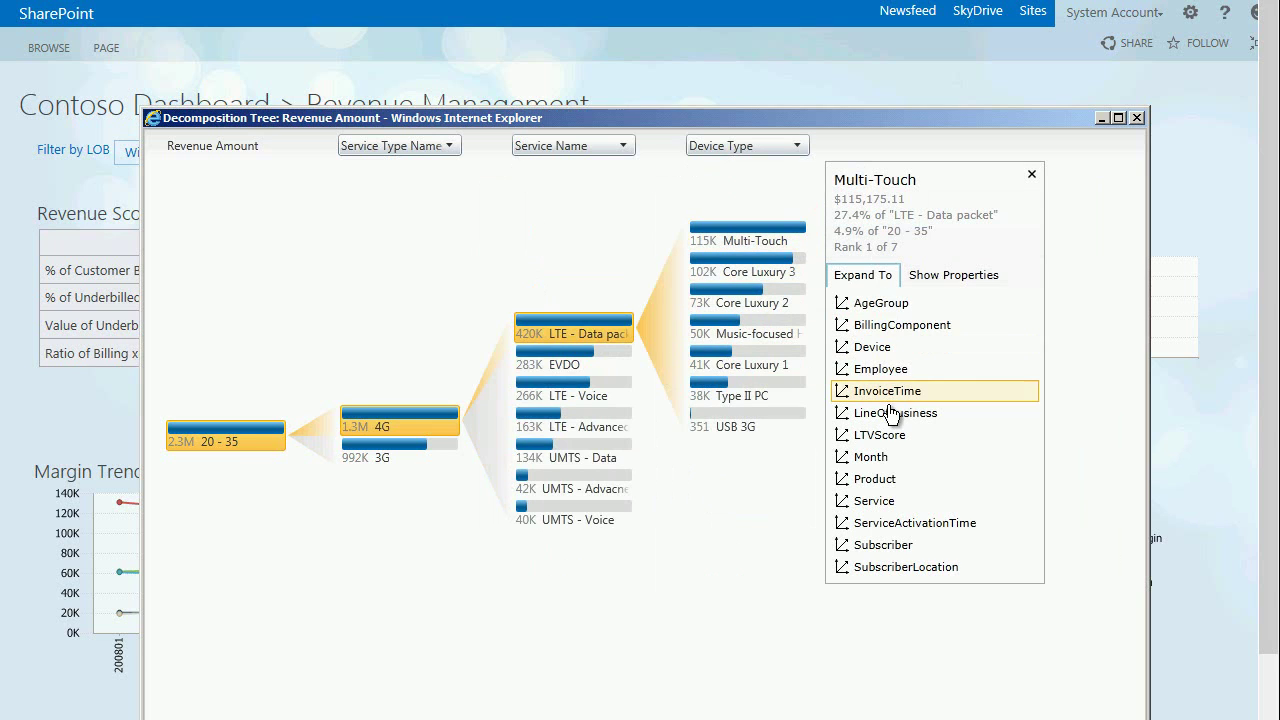
{"action": "left_click", "coordinate": [895, 354]}
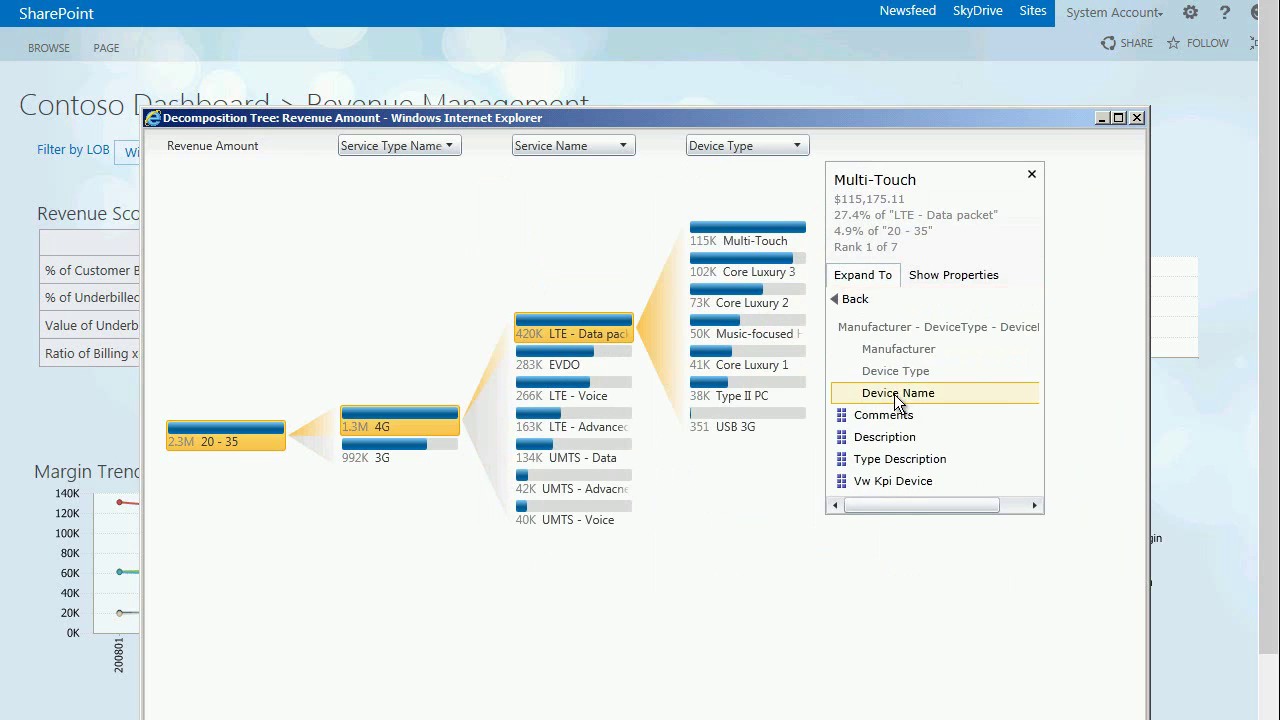
{"action": "left_click", "coordinate": [894, 392]}
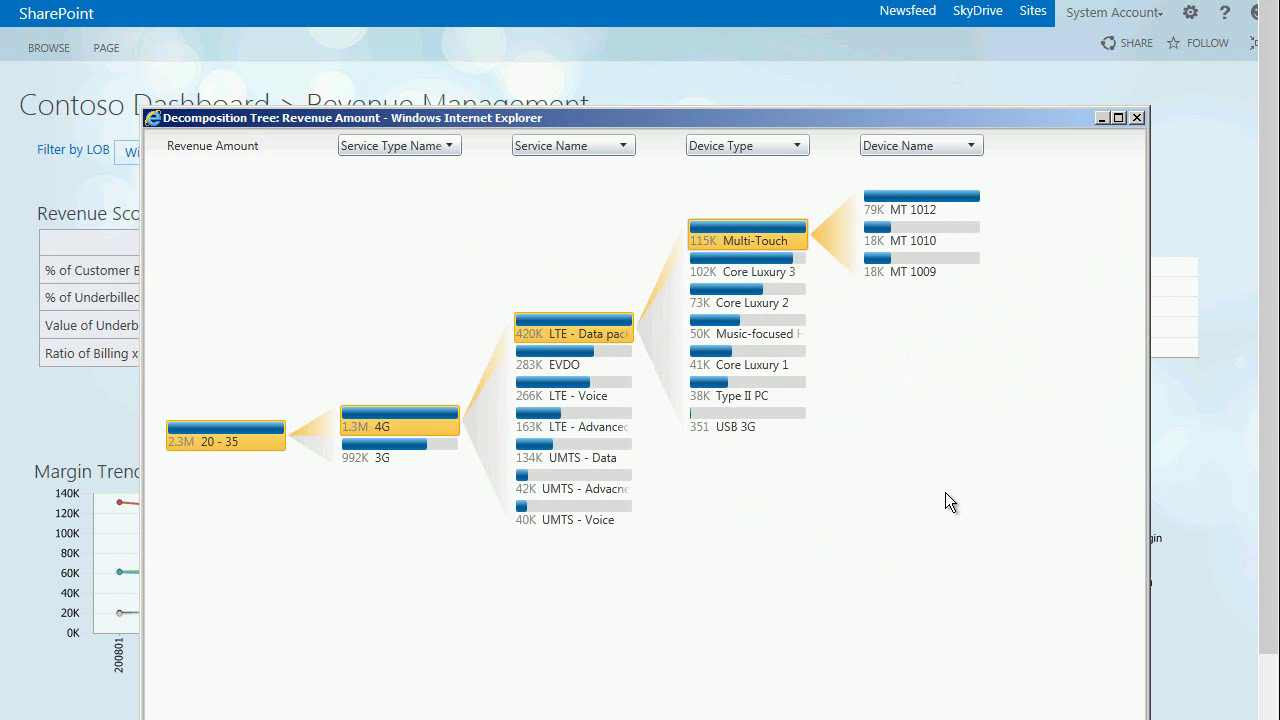
{"action": "left_click", "coordinate": [1136, 119]}
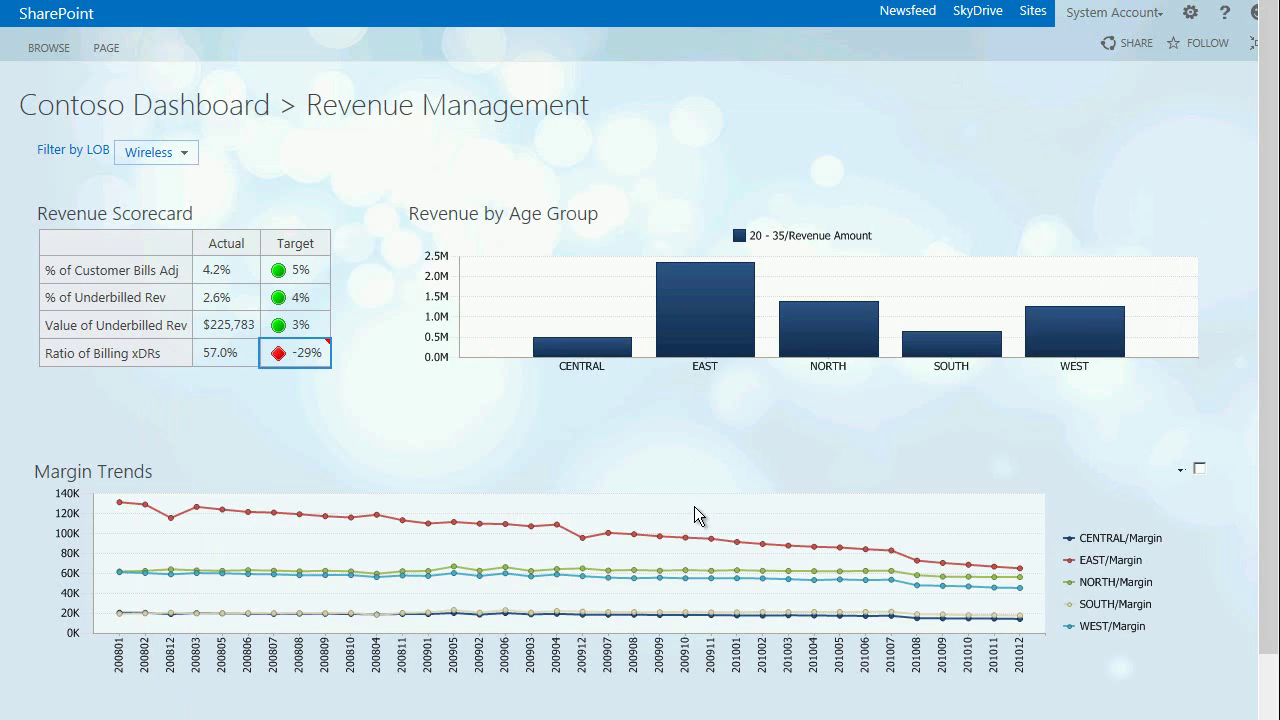
Show only EAST in the Margin Trends chart and replace its Margin measure with Utlization - ActiveCustomers and Usage
{"action": "right_click", "coordinate": [737, 549]}
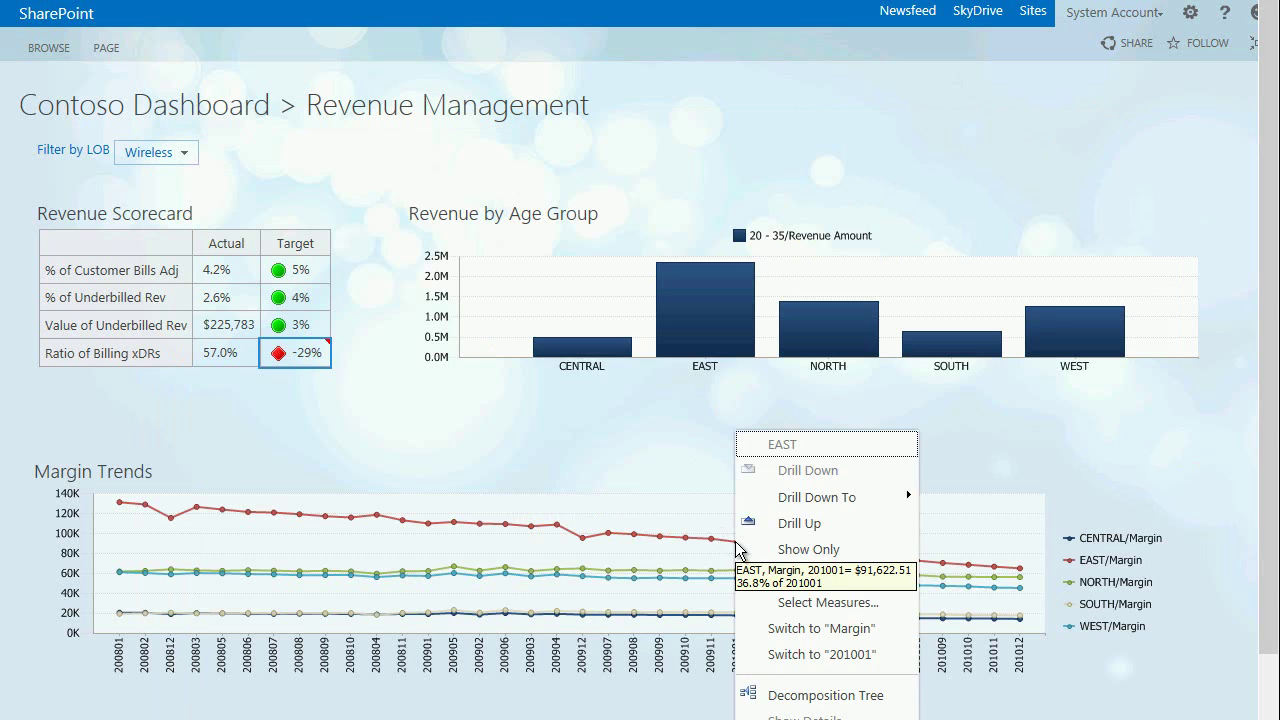
{"action": "left_click", "coordinate": [810, 555]}
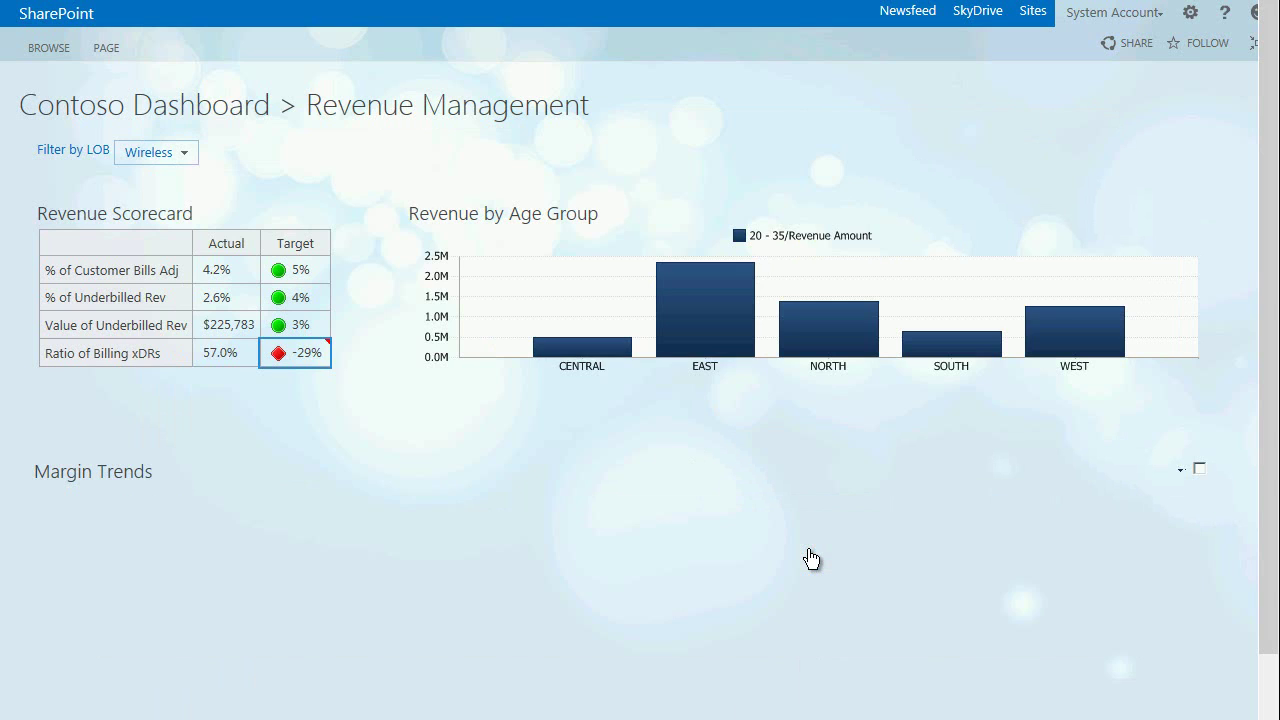
{"action": "right_click", "coordinate": [810, 558]}
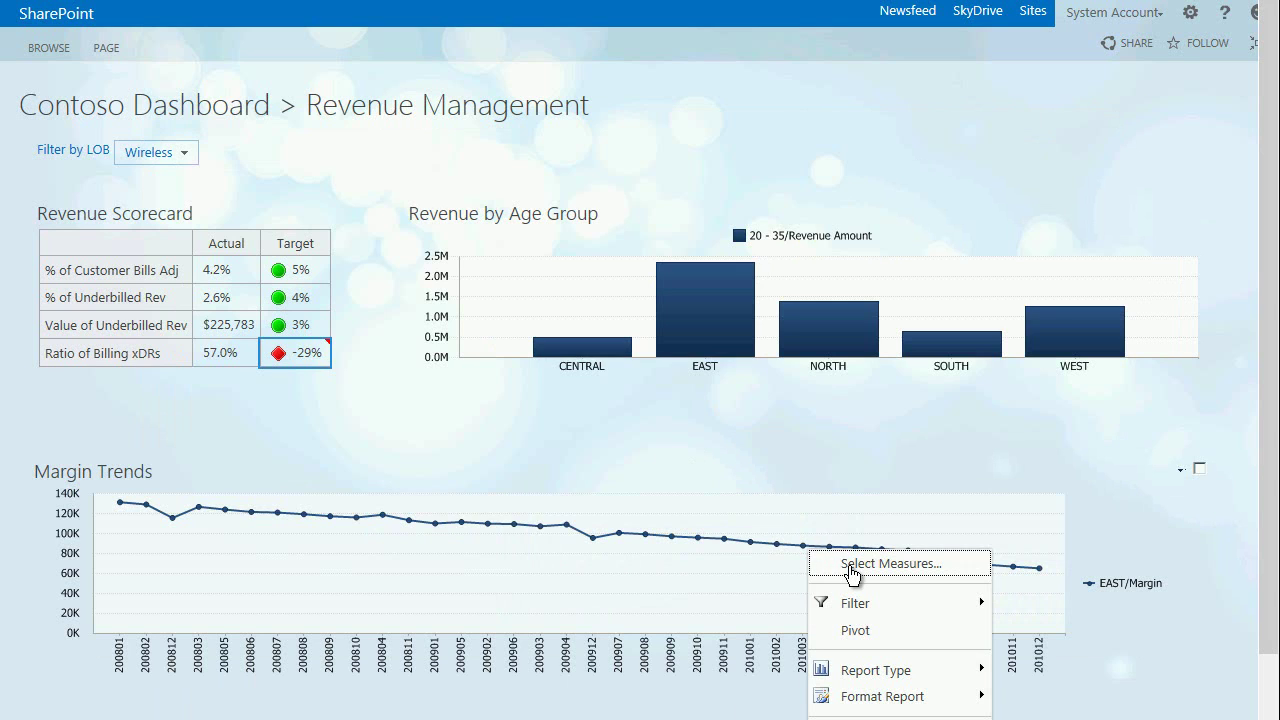
{"action": "left_click", "coordinate": [851, 573]}
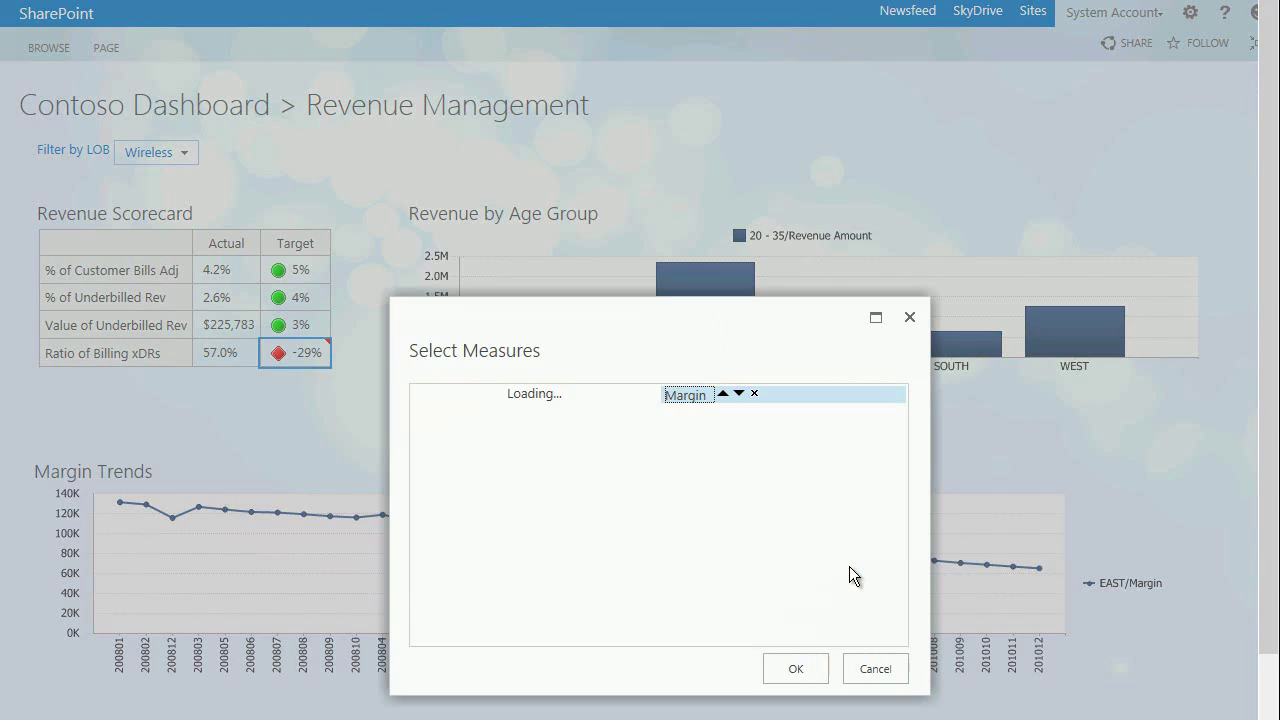
{"action": "left_click", "coordinate": [754, 393]}
{"action": "left_click_drag", "start_coordinate": [646, 453], "coordinate": [649, 583]}
{"action": "scroll", "coordinate": [466, 586], "scroll_direction": "down", "scroll_amount": 3}
{"action": "left_click", "coordinate": [419, 550]}
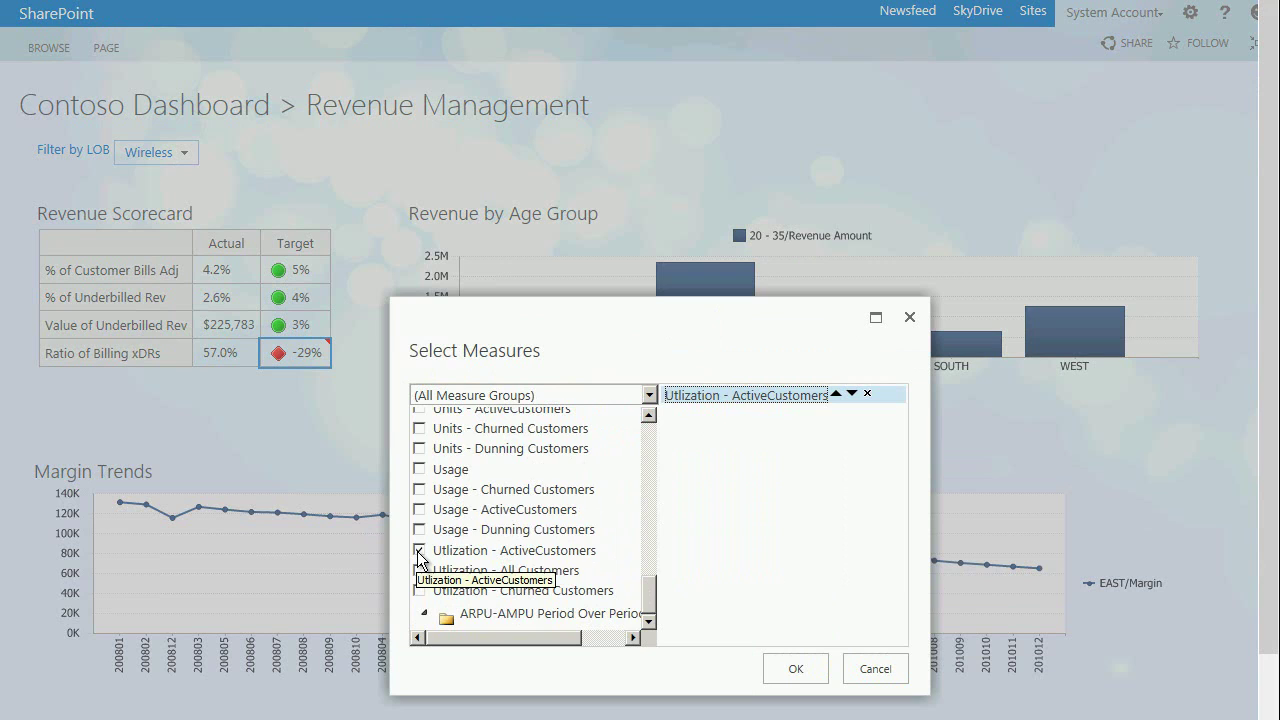
{"action": "left_click", "coordinate": [420, 469]}
{"action": "left_click", "coordinate": [797, 670]}
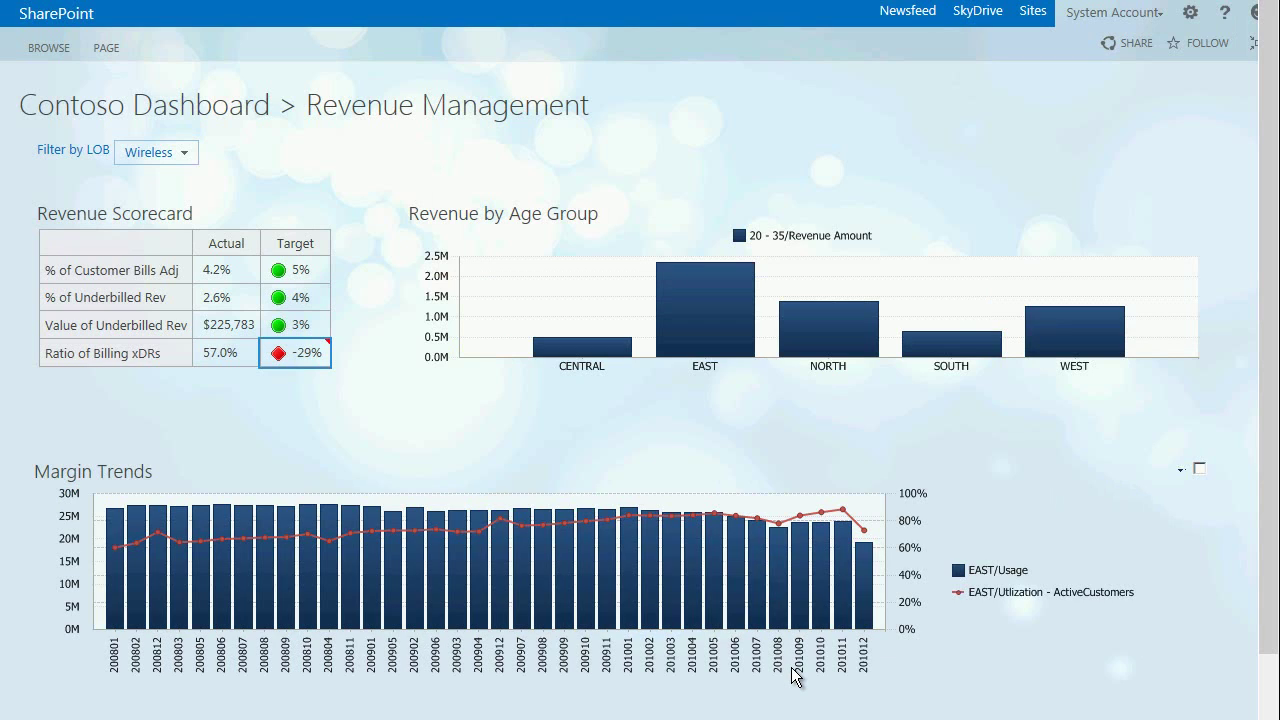
Change the report type of the Margin Trends chart
{"action": "right_click", "coordinate": [869, 506]}
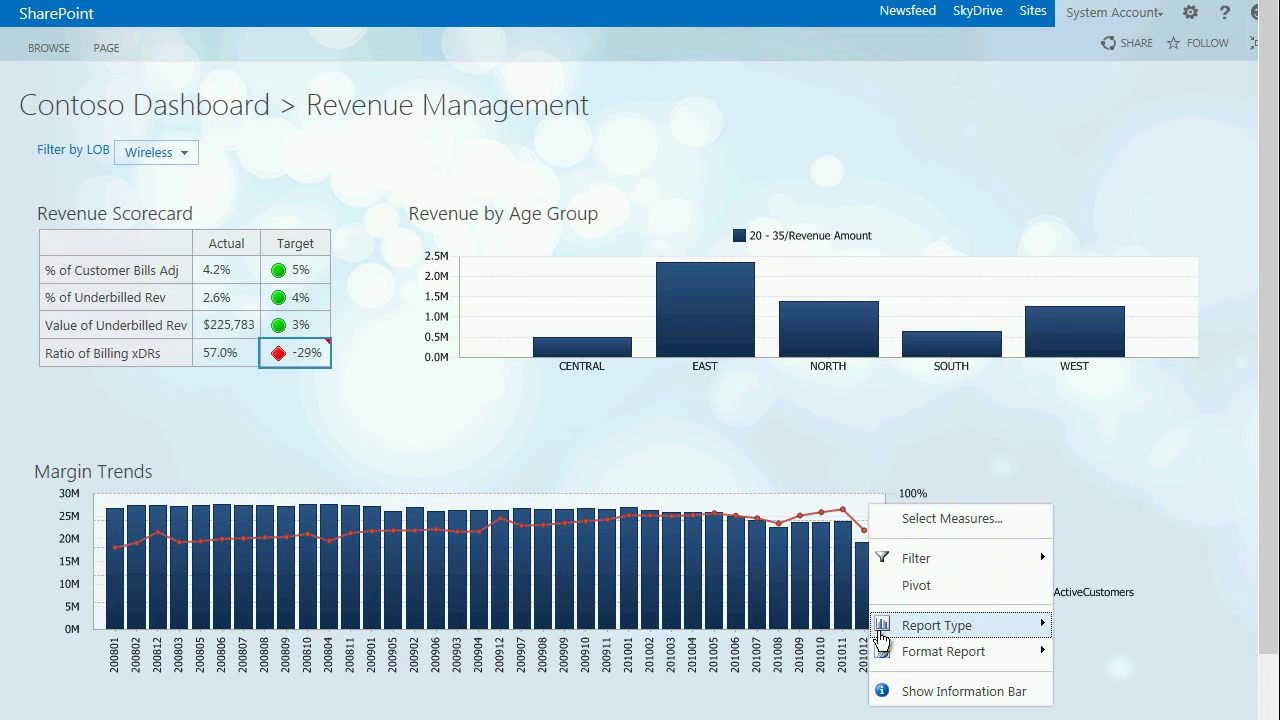
{"action": "mouse_move", "coordinate": [884, 634]}
{"action": "left_click", "coordinate": [1095, 630]}
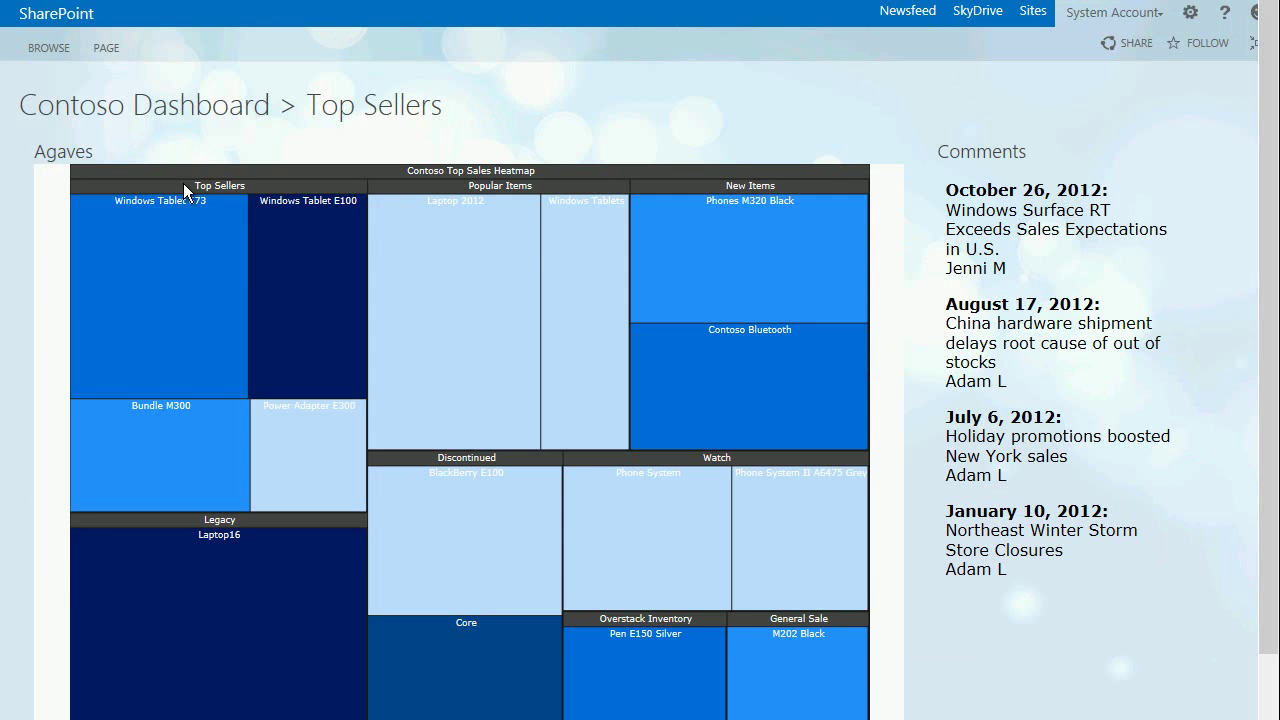
Drill into the Top Sellers group of the Contoso Top Sales Heatmap and return to the full heatmap
{"action": "mouse_move", "coordinate": [218, 192]}
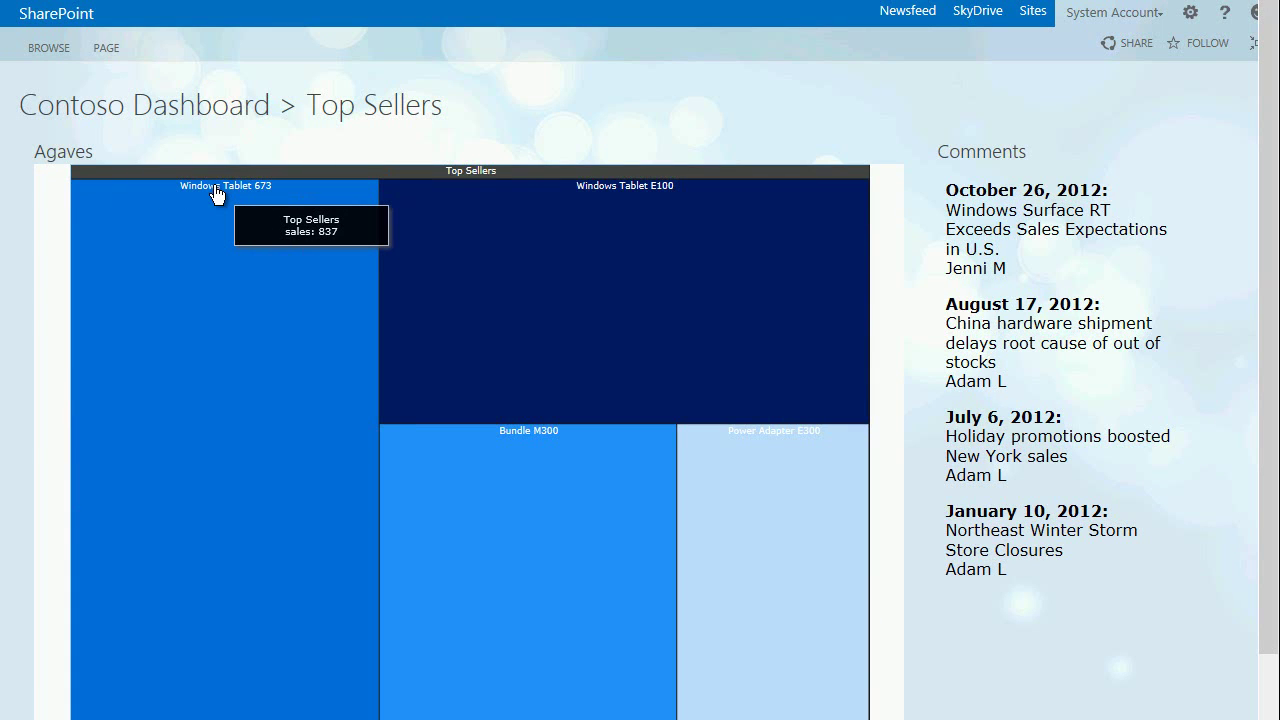
{"action": "left_click", "coordinate": [620, 174]}
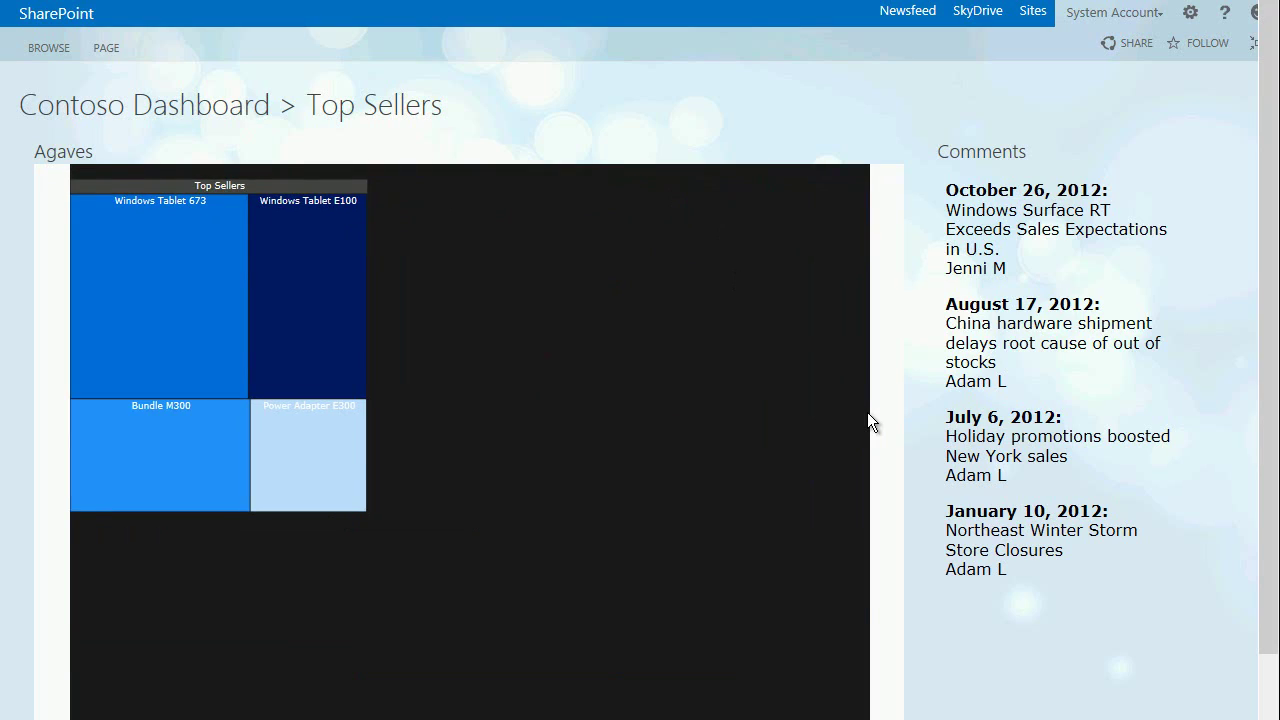